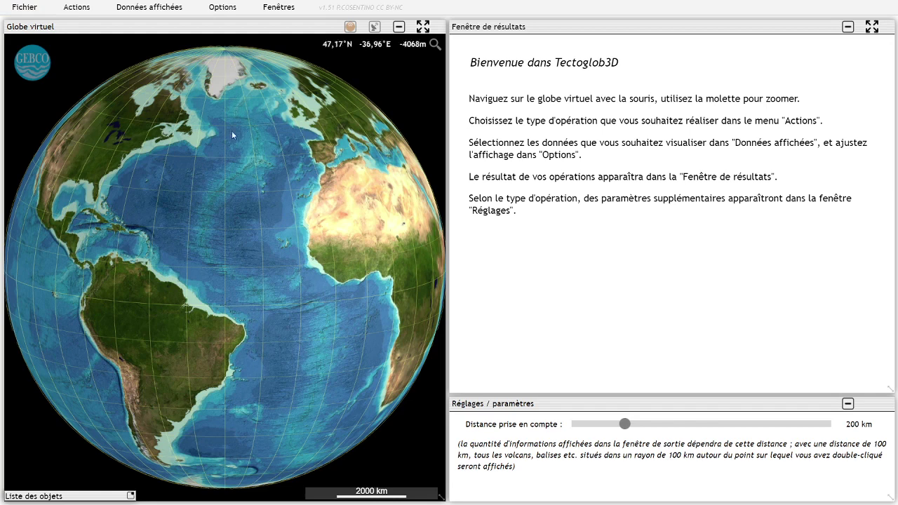
Load the built-in seismogram set "Pérou / équateur 2019 (mise en évidence de la zone d'ombre)".
click(25, 9)
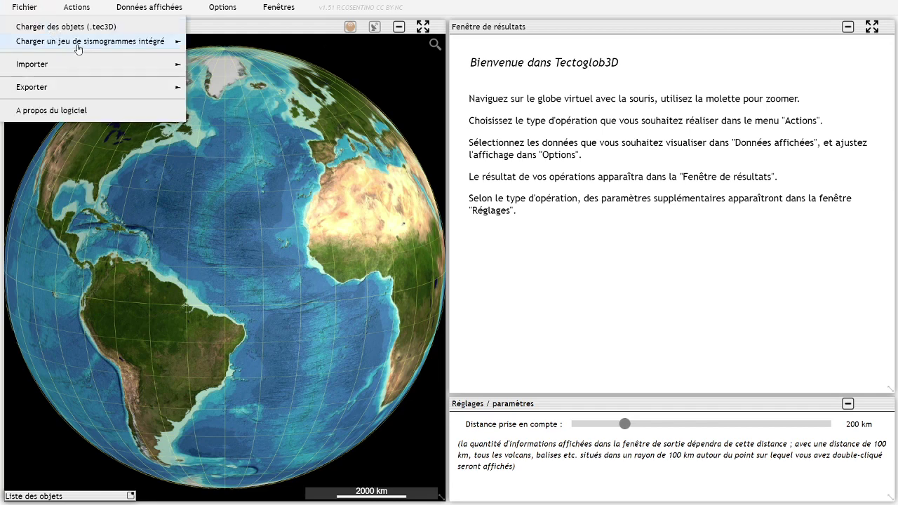
mouse_move(78, 49)
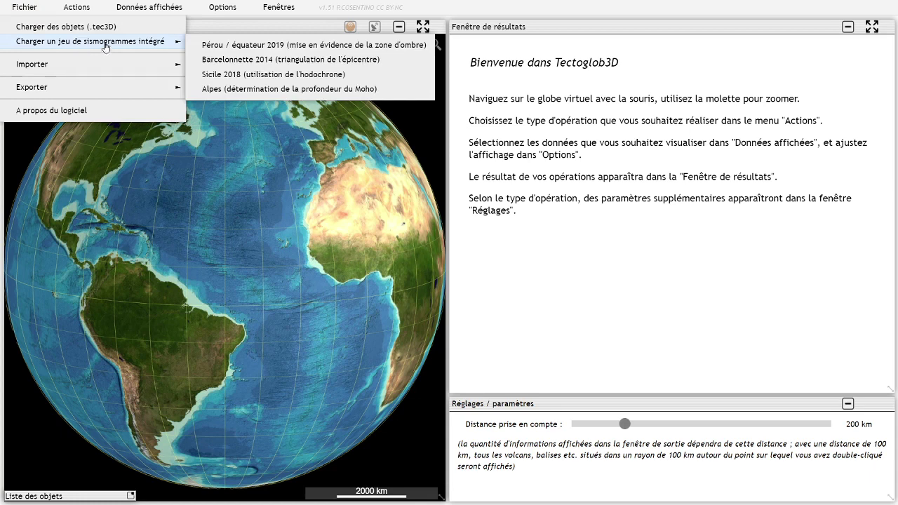
click(242, 46)
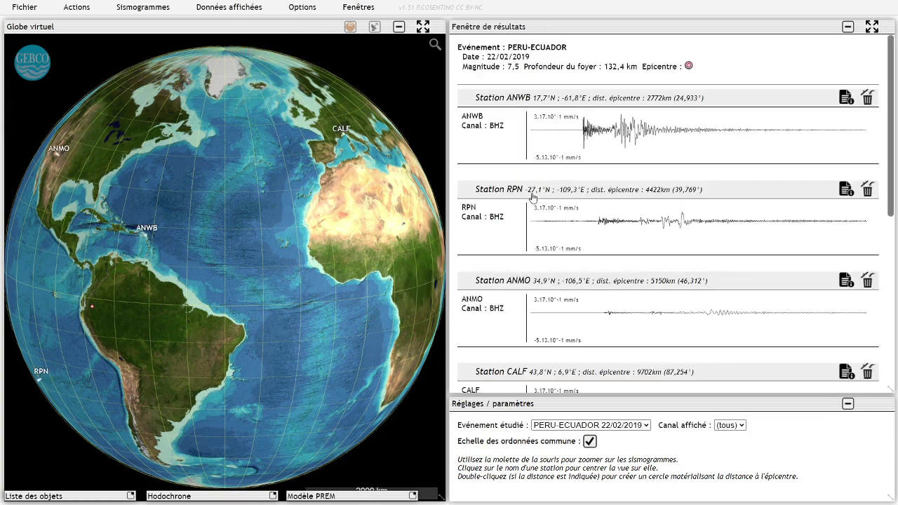
Examine the locations of the seismic stations on the globe and look through the list of their seismograms.
drag(275, 184, 302, 209)
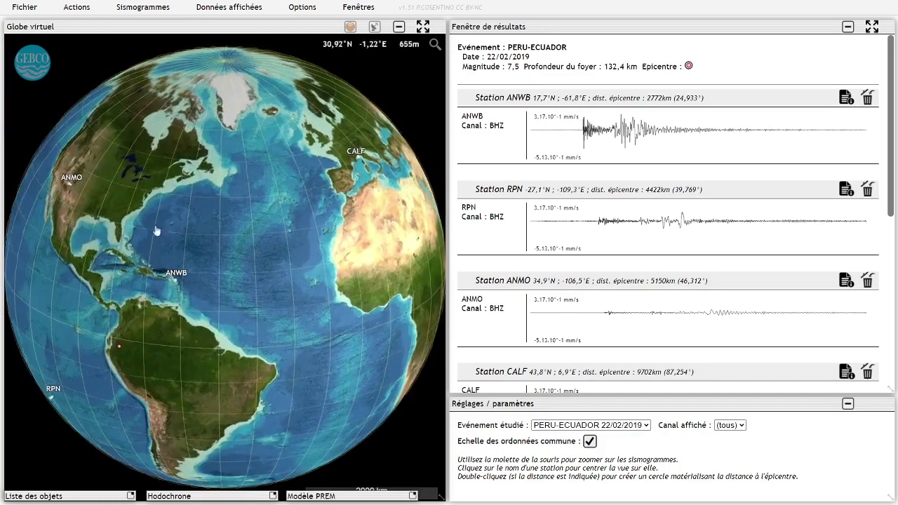
drag(108, 226, 240, 203)
scroll(239, 202, up, 5)
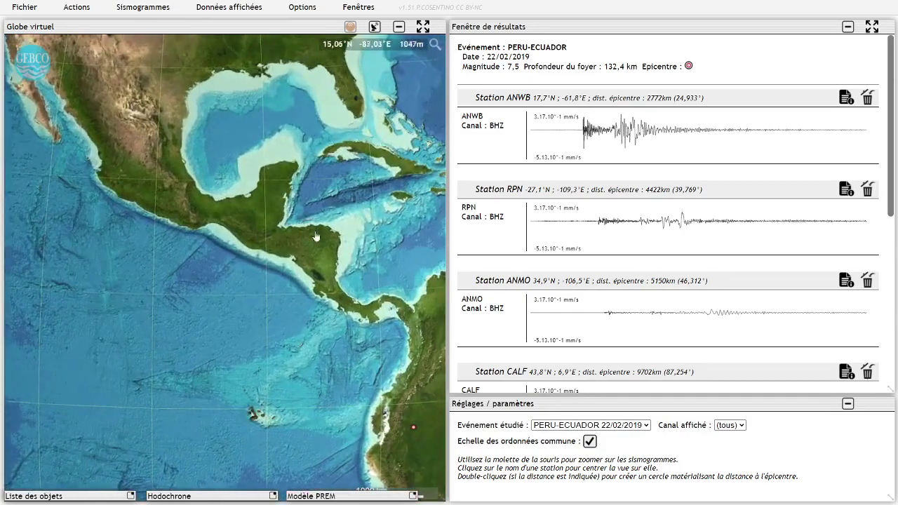
scroll(295, 236, down, 3)
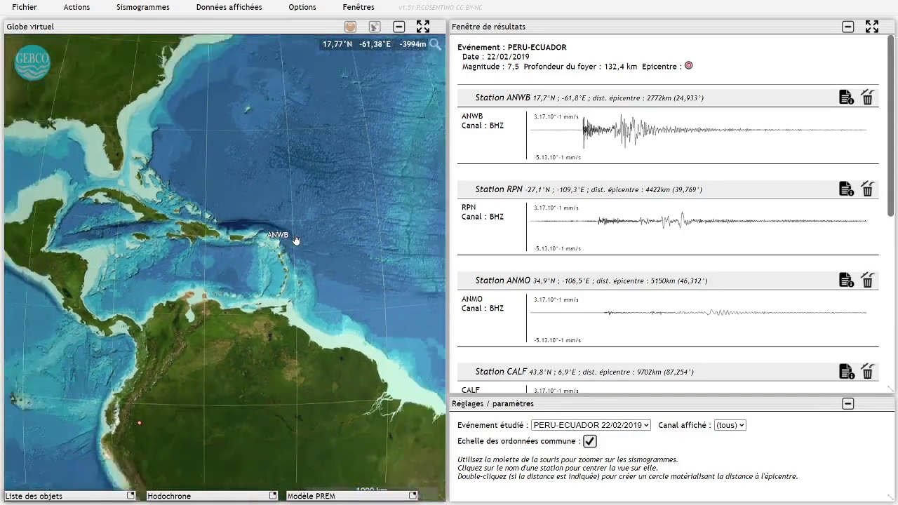
drag(313, 226, 237, 251)
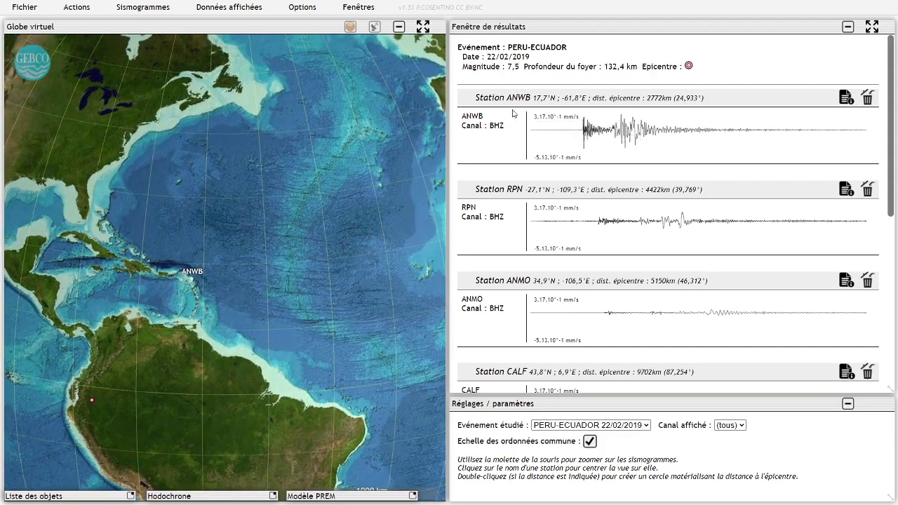
scroll(523, 130, down, 2)
scroll(528, 138, down, 3)
scroll(528, 137, up, 5)
Centre the globe on the epicentre of the PERU-ECUADOR event and inspect its surroundings.
click(688, 66)
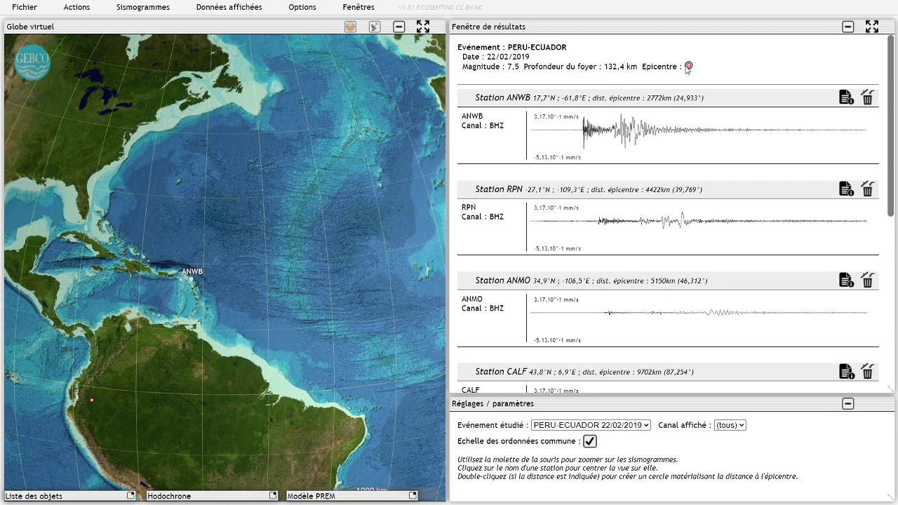
scroll(191, 259, up, 6)
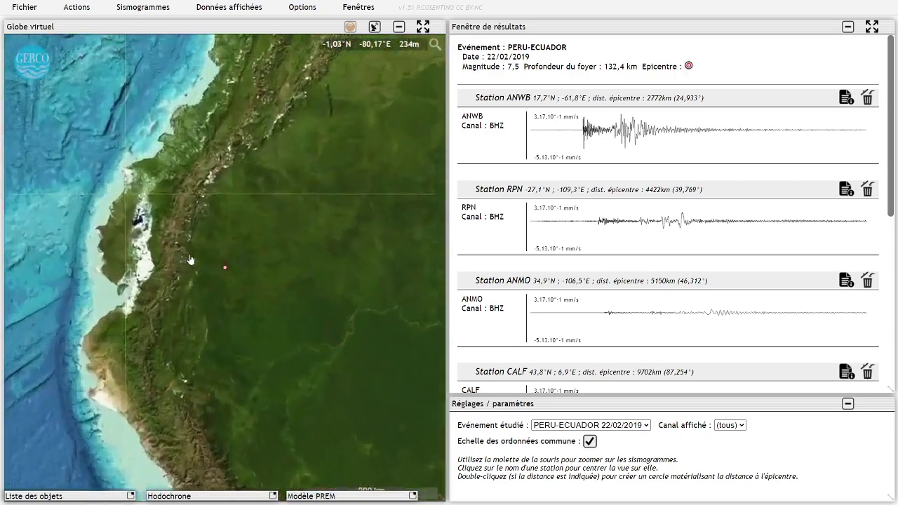
scroll(215, 258, down, 9)
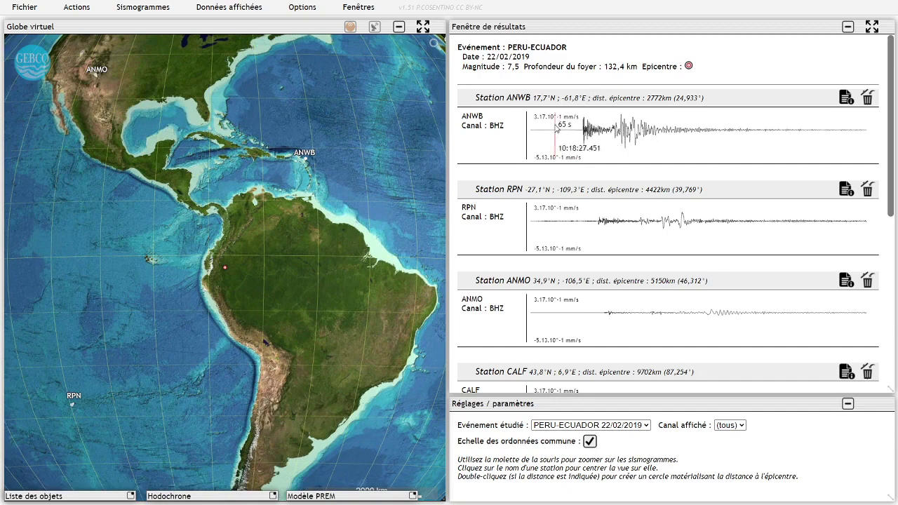
Draw the epicentral-distance circles on the globe for stations ANWB, RPN and ANMO.
click(569, 105)
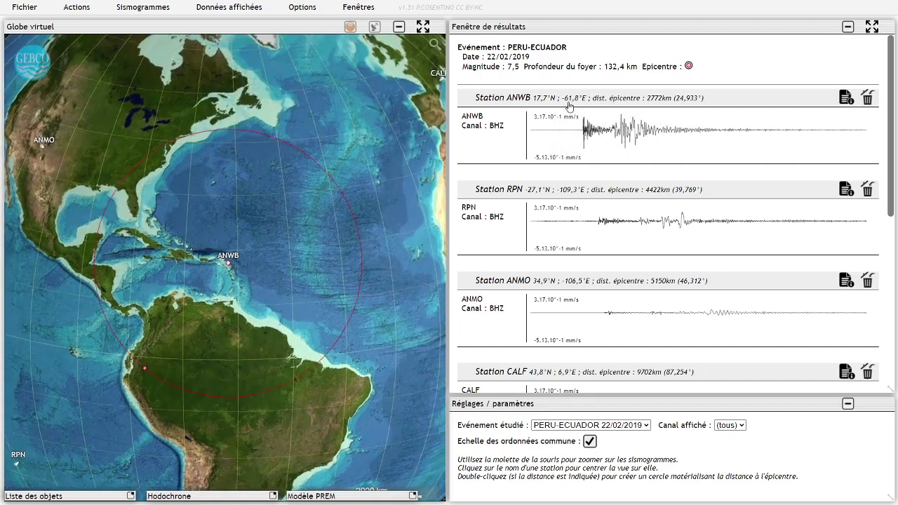
double_click(553, 200)
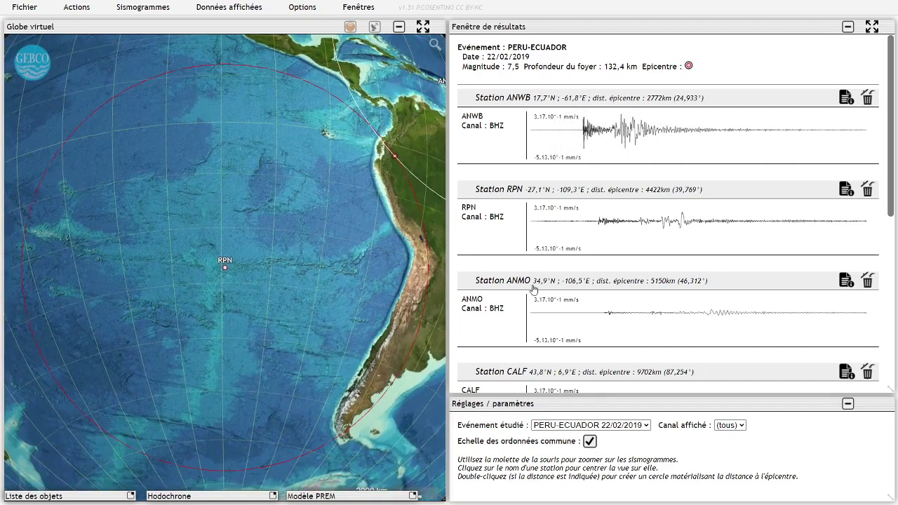
click(532, 286)
Examine where the distance circles of ANWB, RPN and ANMO intersect on the globe near the epicentre.
scroll(375, 260, up, 2)
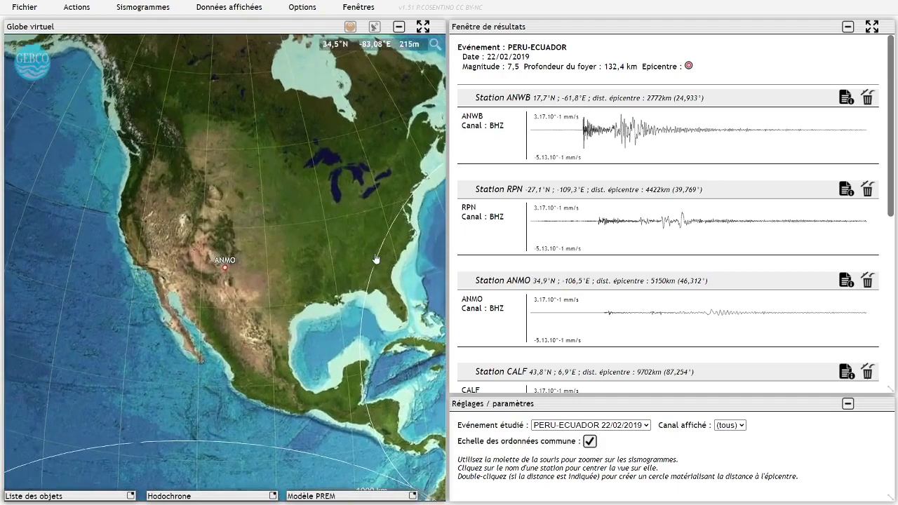
drag(377, 260, 83, 109)
drag(239, 232, 228, 120)
scroll(211, 211, up, 3)
drag(211, 211, 263, 127)
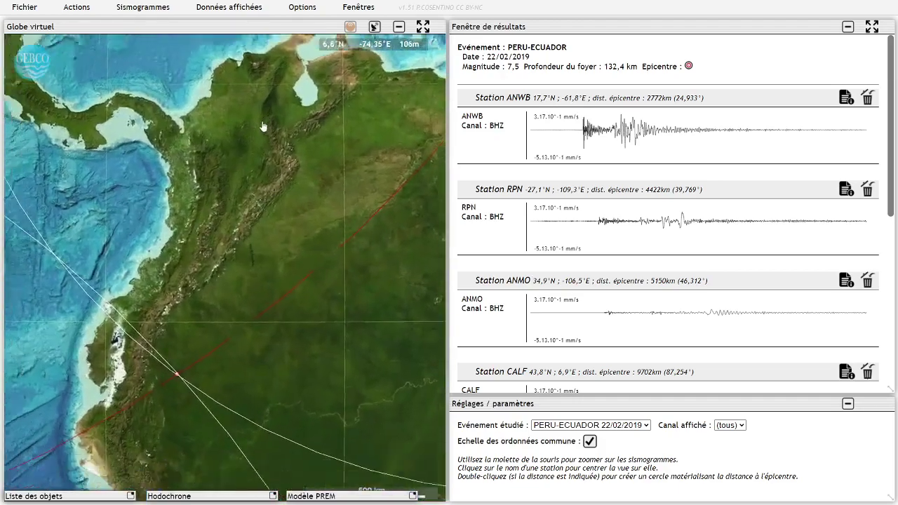
scroll(231, 265, down, 3)
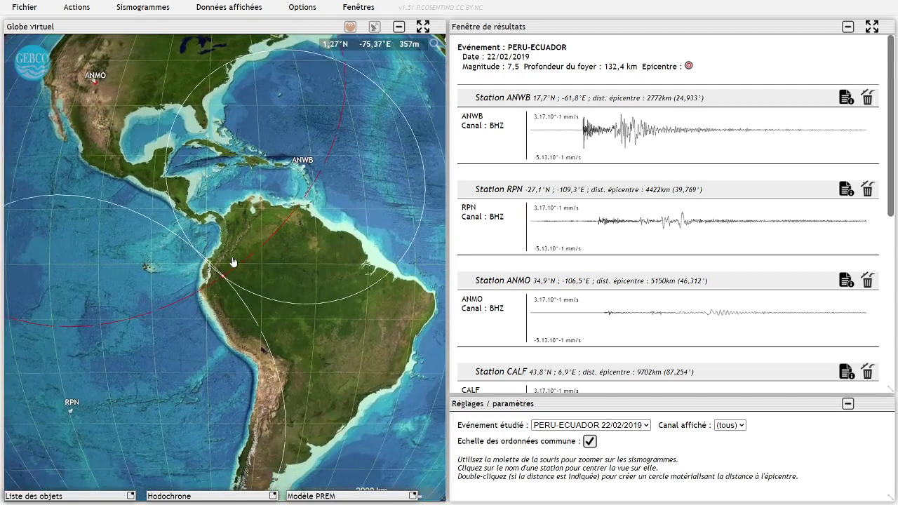
scroll(234, 262, down, 2)
drag(234, 258, 279, 314)
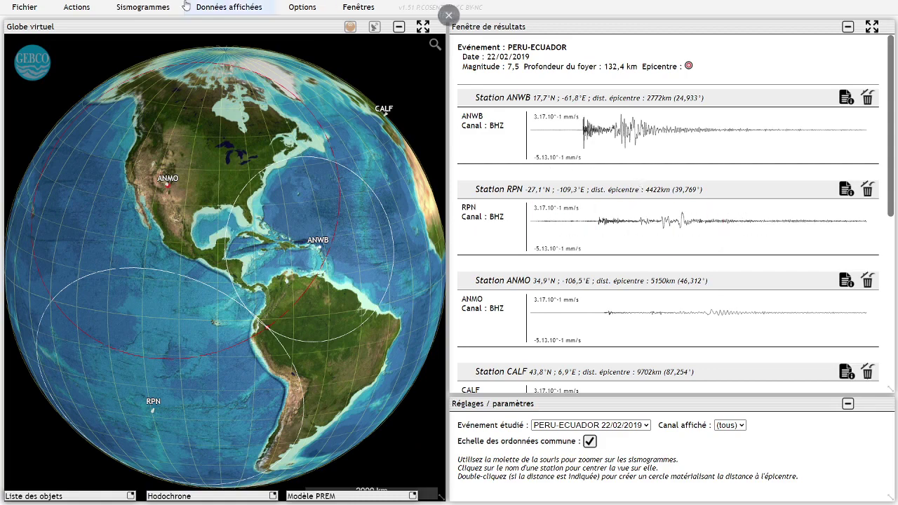
Display the wave arrival times on the seismograms.
click(217, 6)
mouse_move(155, 7)
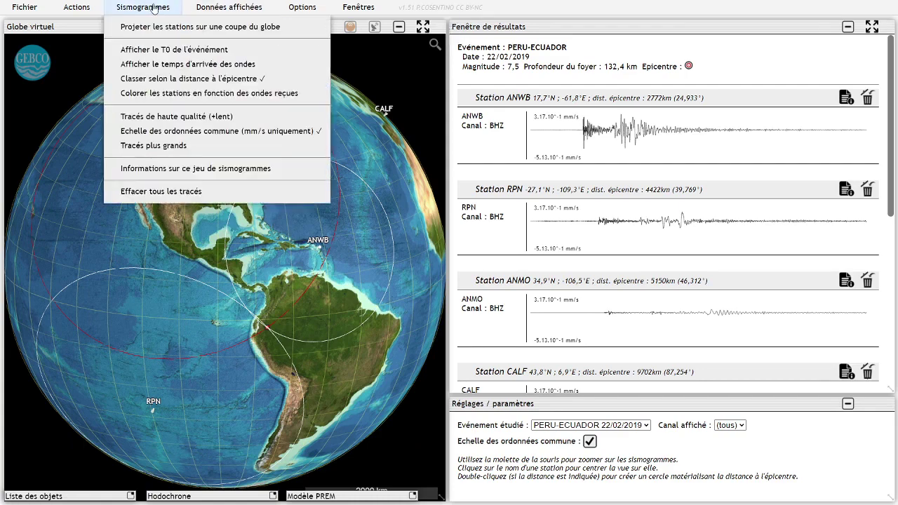
click(202, 66)
Examine the P, S and L wave arrivals on the ANWB seismogram at different time scales.
scroll(561, 139, up, 5)
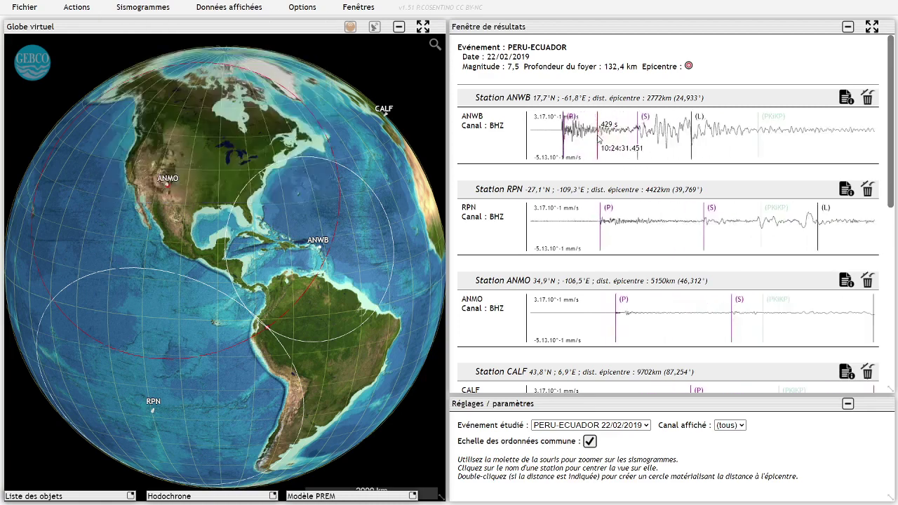
drag(562, 136, 629, 146)
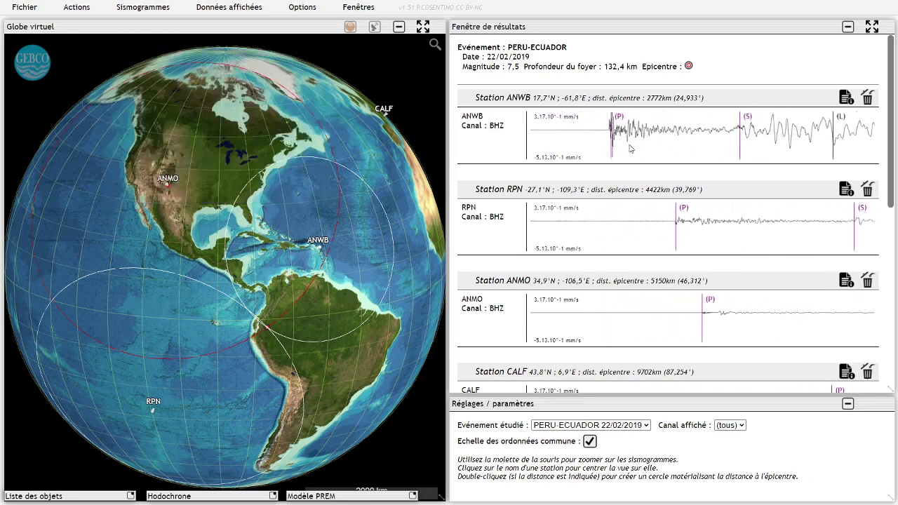
scroll(628, 147, up, 3)
scroll(628, 146, down, 6)
scroll(624, 153, up, 3)
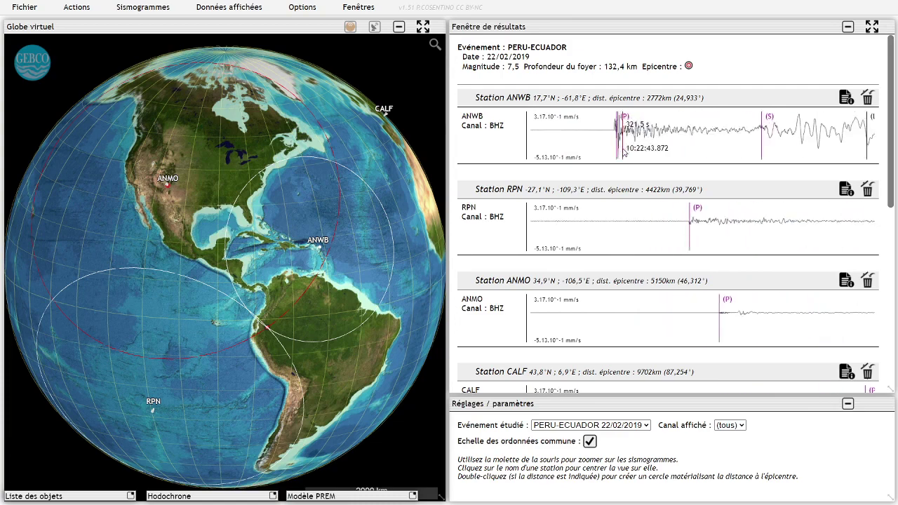
scroll(623, 146, down, 4)
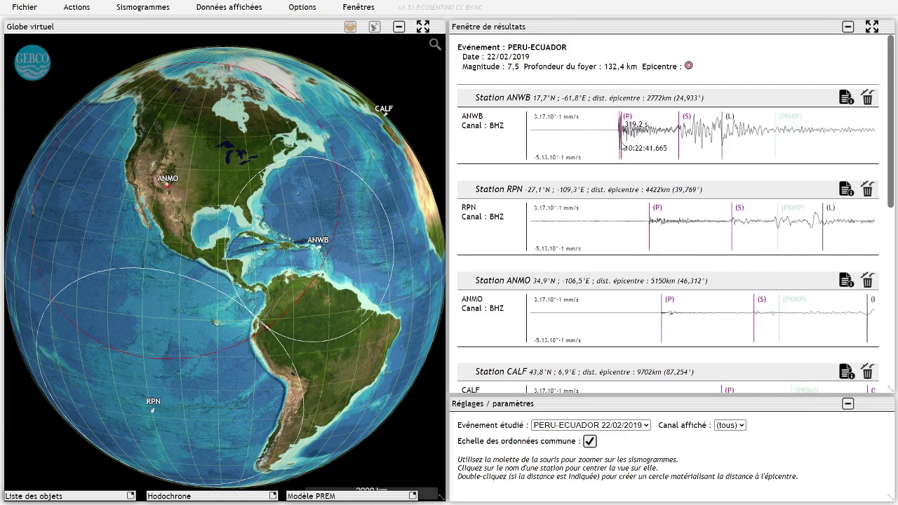
mouse_move(694, 134)
mouse_down()
mouse_move(672, 140)
mouse_move(694, 144)
mouse_up()
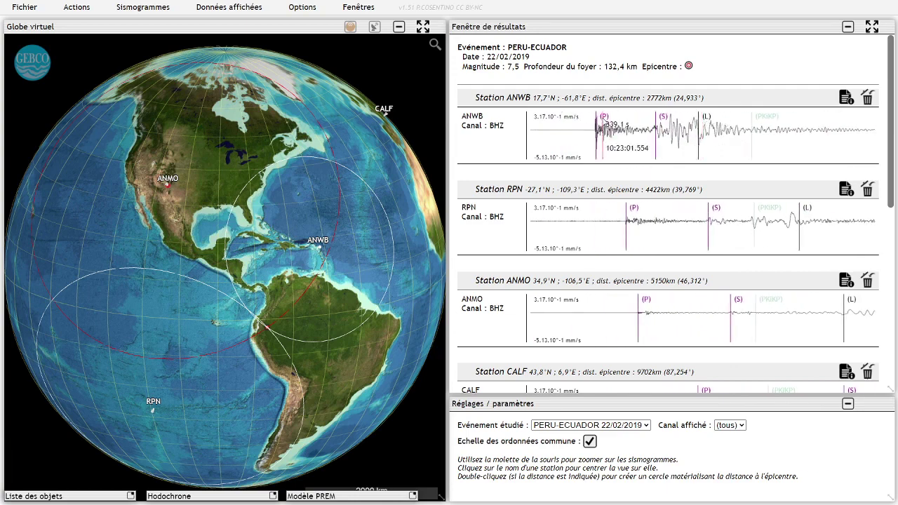
Examine the wave arrivals at the distant stations CALF, KOUNC, COCO and KOM over a wider time range.
scroll(484, 288, down, 5)
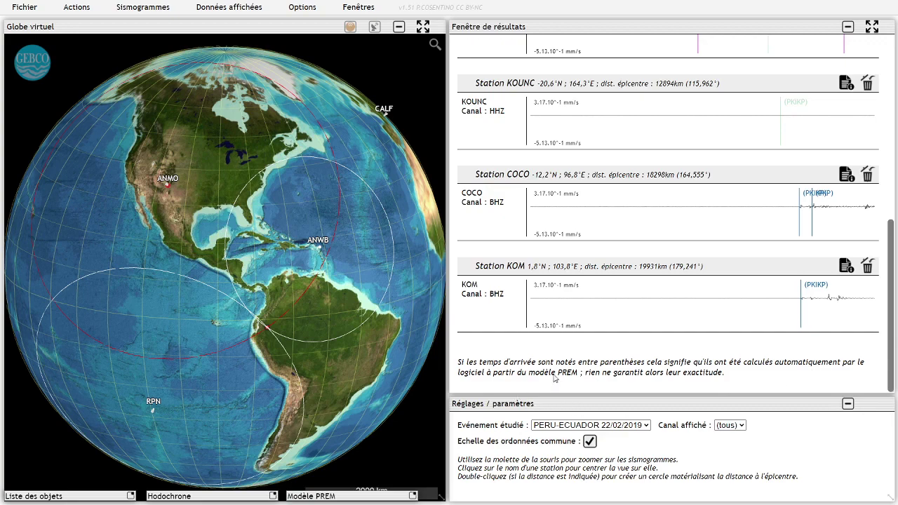
scroll(611, 266, up, 1)
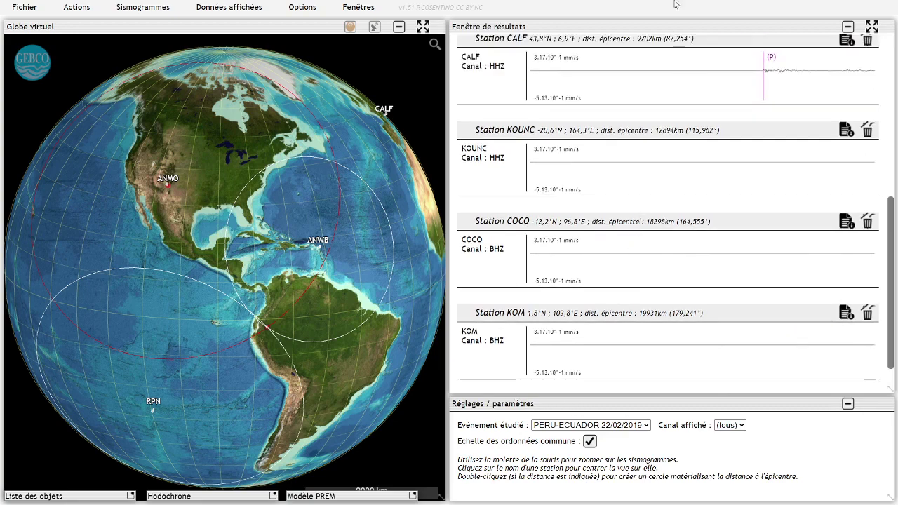
scroll(702, 84, down, 3)
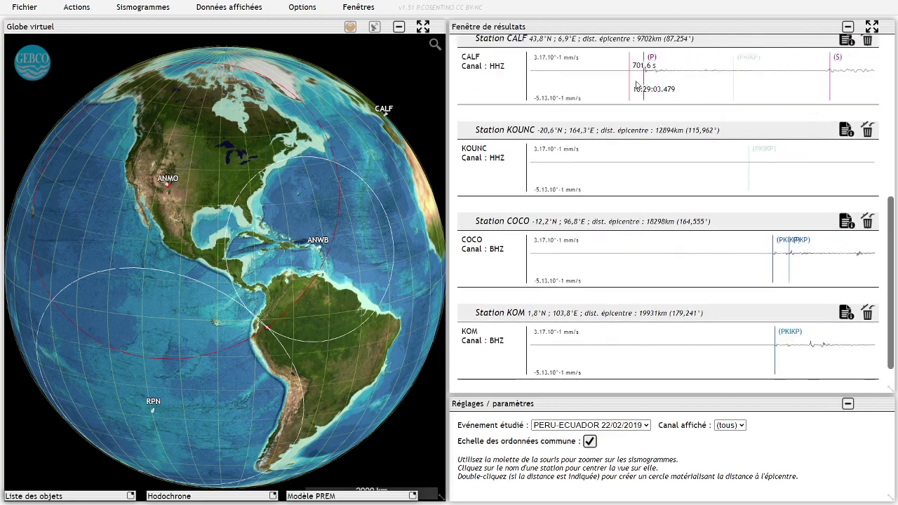
scroll(716, 85, down, 3)
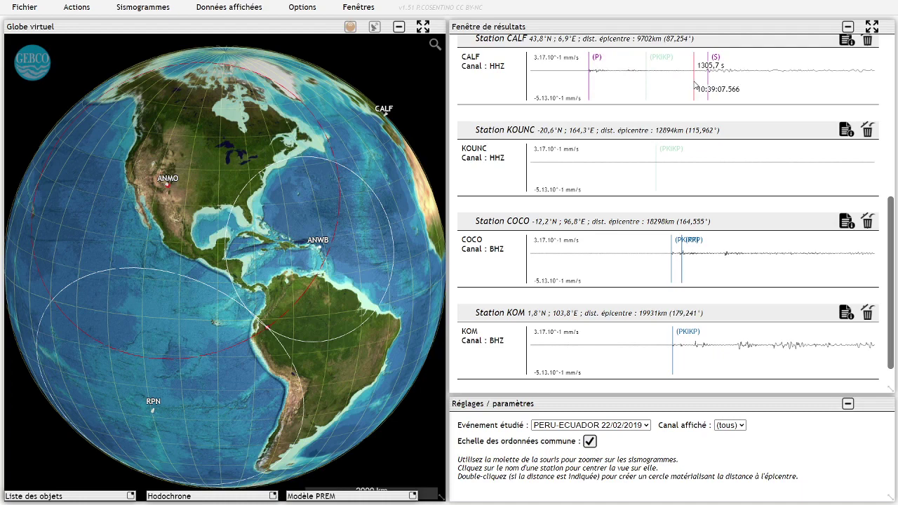
scroll(695, 84, down, 5)
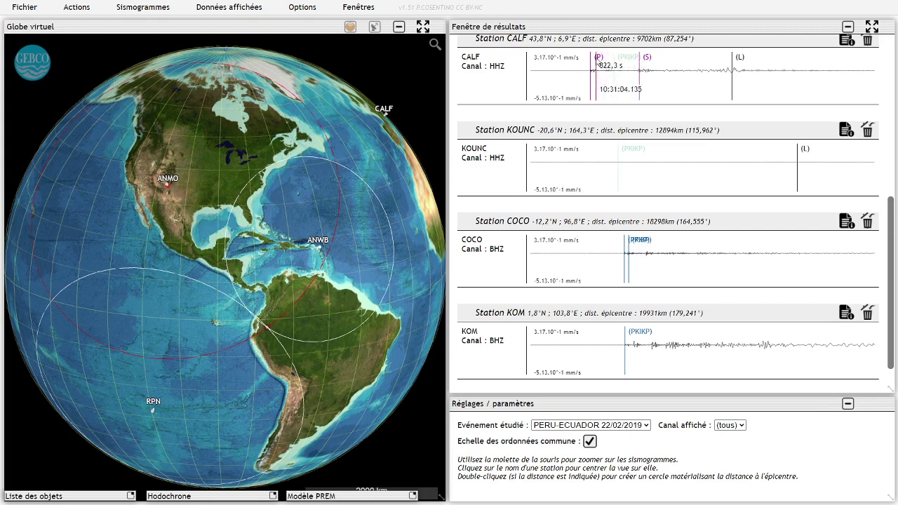
scroll(649, 73, down, 2)
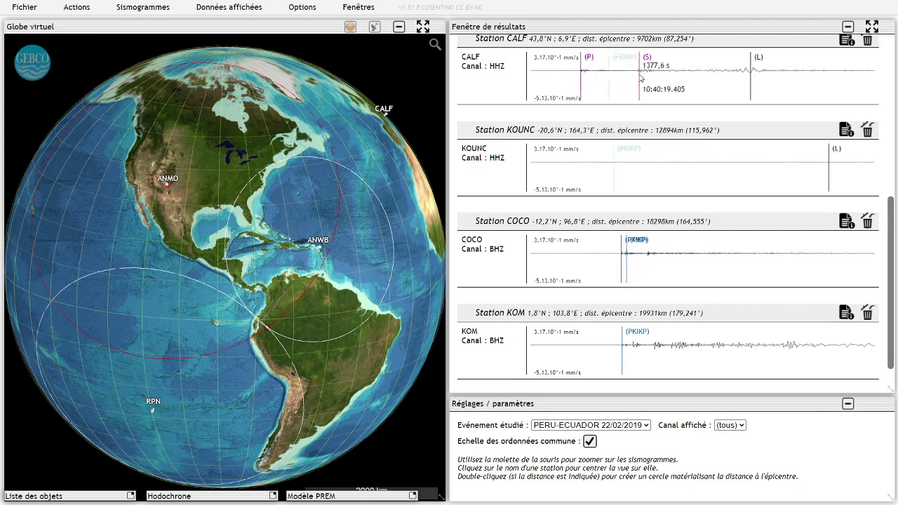
scroll(660, 81, down, 2)
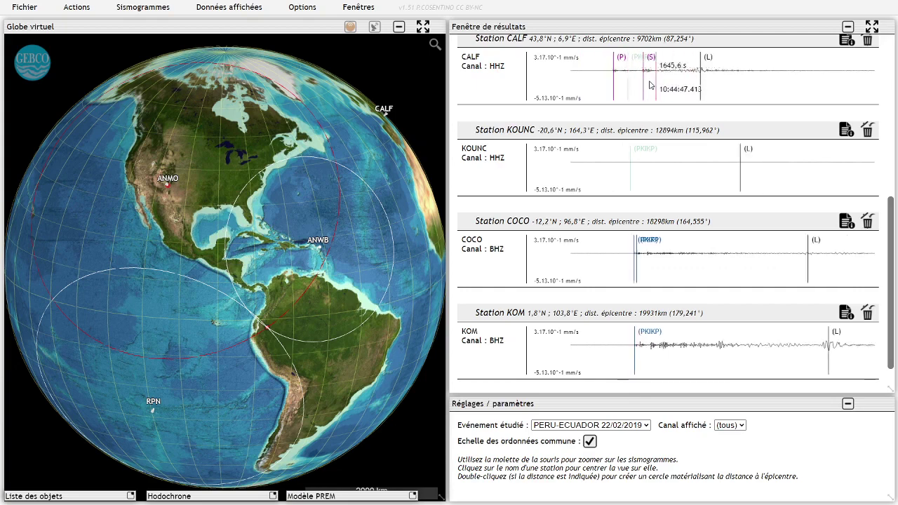
Compare the P and S arrivals station by station with increasing epicentral distance, from ANWB down to KOUNC.
drag(892, 236, 870, 55)
scroll(654, 150, up, 4)
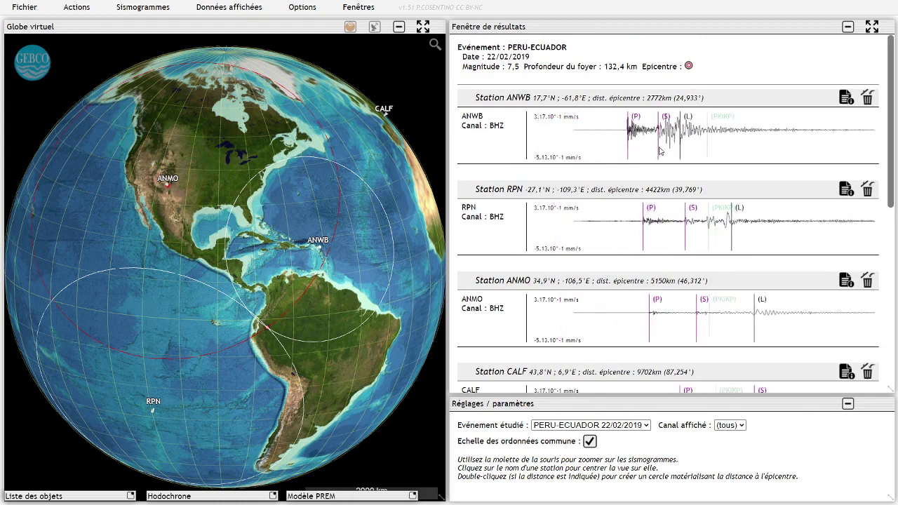
scroll(655, 151, up, 2)
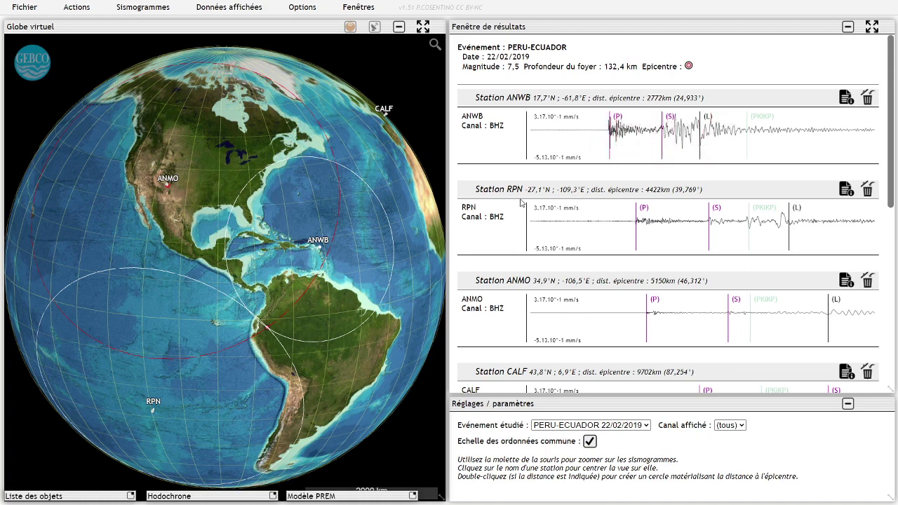
scroll(511, 147, down, 3)
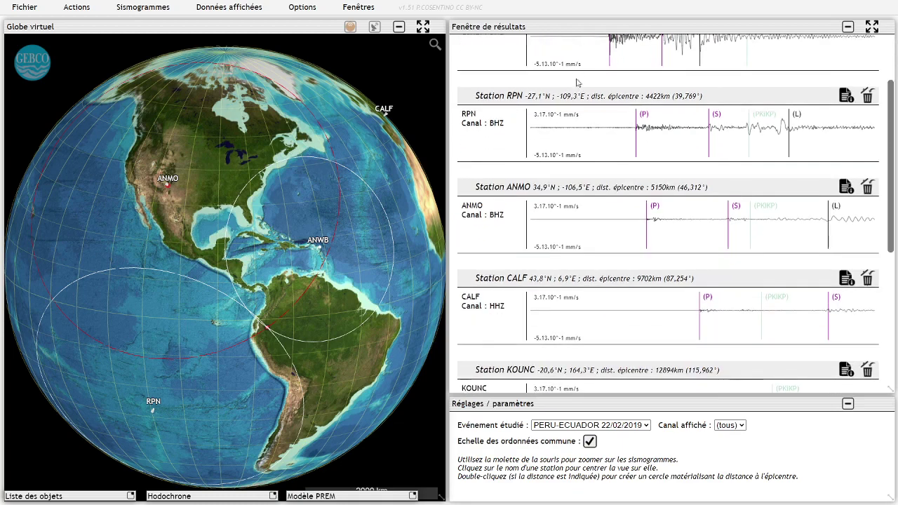
scroll(576, 83, up, 3)
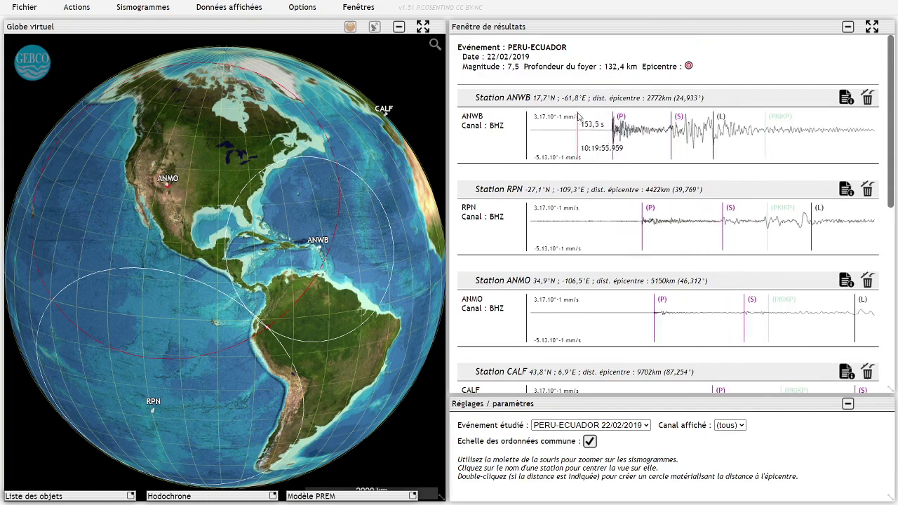
scroll(504, 193, down, 4)
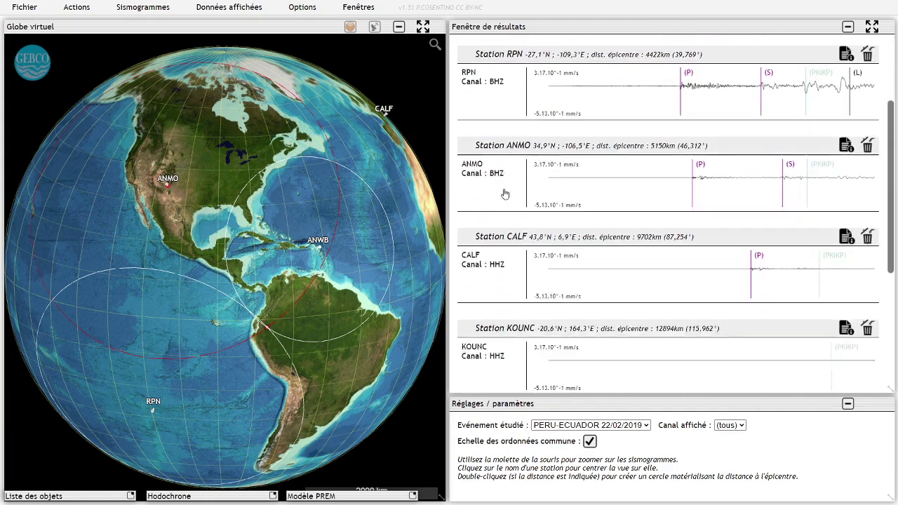
scroll(505, 194, down, 3)
scroll(694, 269, down, 3)
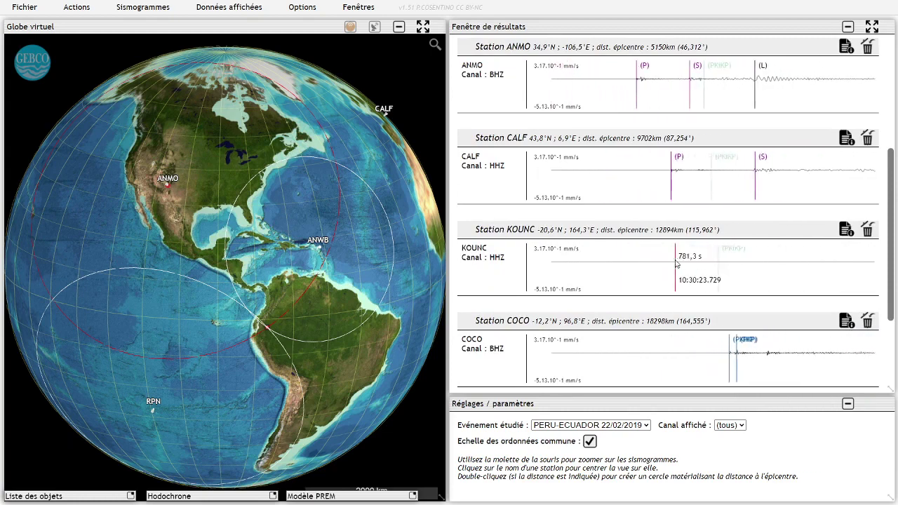
Turn off the common vertical scale and review each station's seismogram from ANWB down to KOM.
mouse_move(784, 254)
mouse_down()
mouse_move(633, 256)
mouse_move(778, 249)
mouse_move(771, 254)
mouse_up()
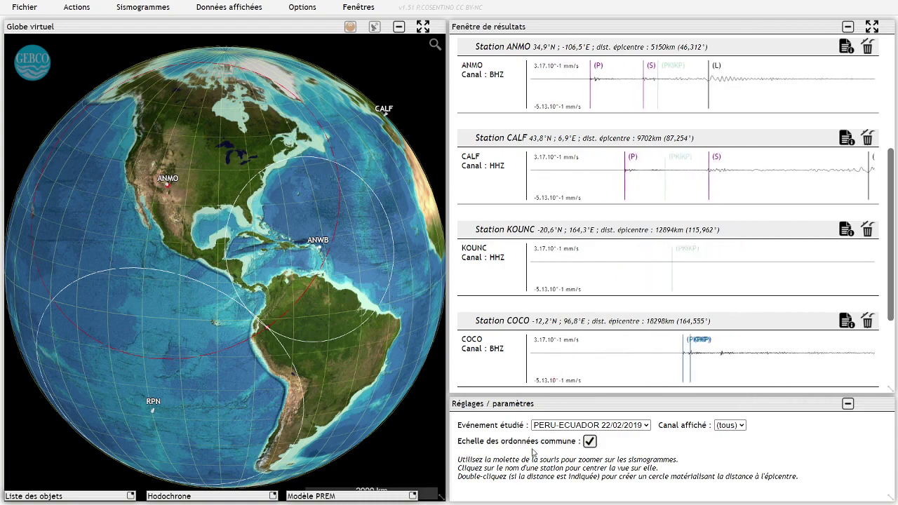
click(590, 441)
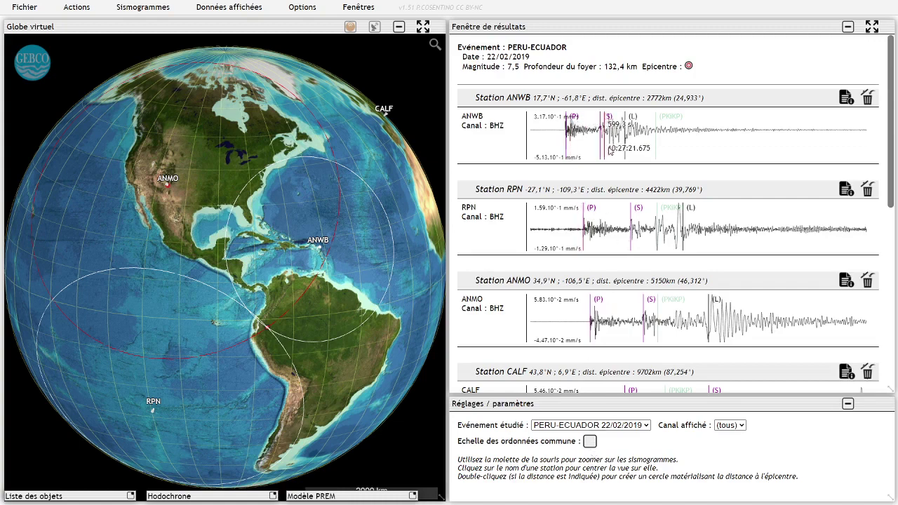
scroll(511, 254, down, 4)
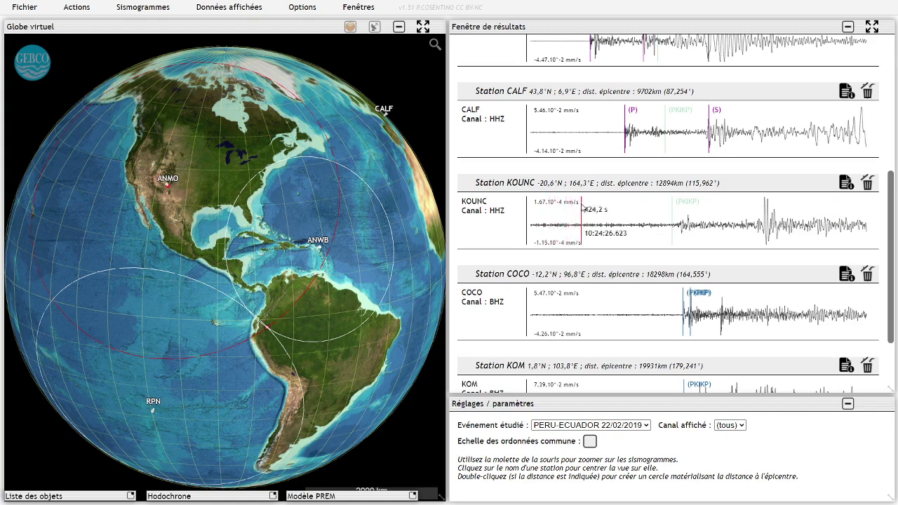
scroll(486, 217, up, 5)
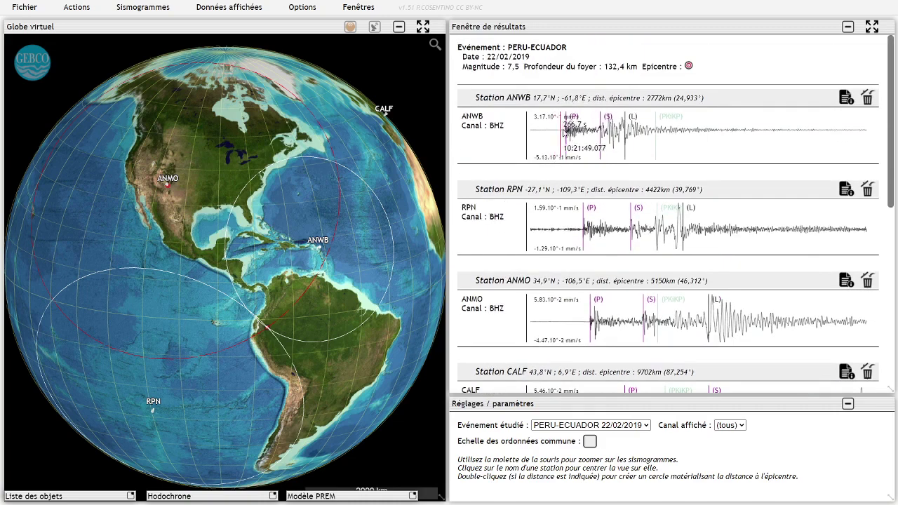
scroll(559, 166, down, 2)
scroll(559, 167, down, 3)
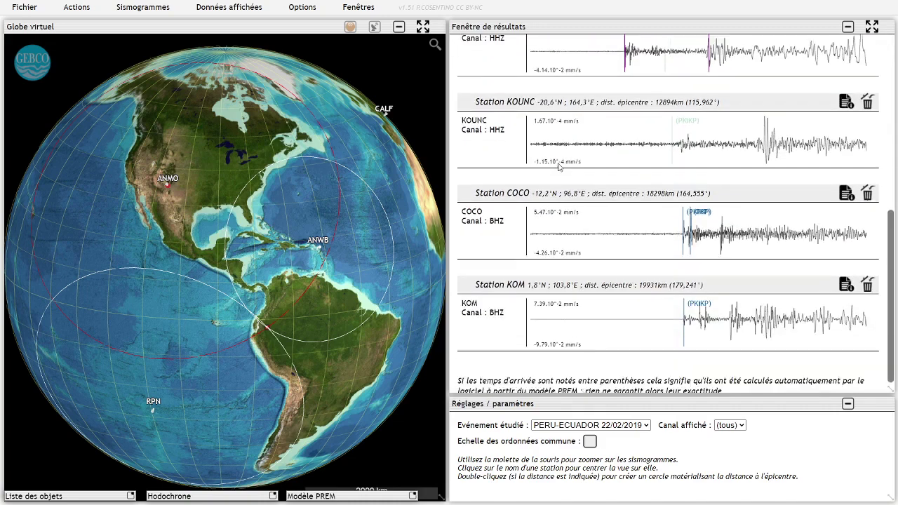
Examine the late wave arrivals on the KOUNC seismogram over a wider time range.
scroll(558, 182, up, 1)
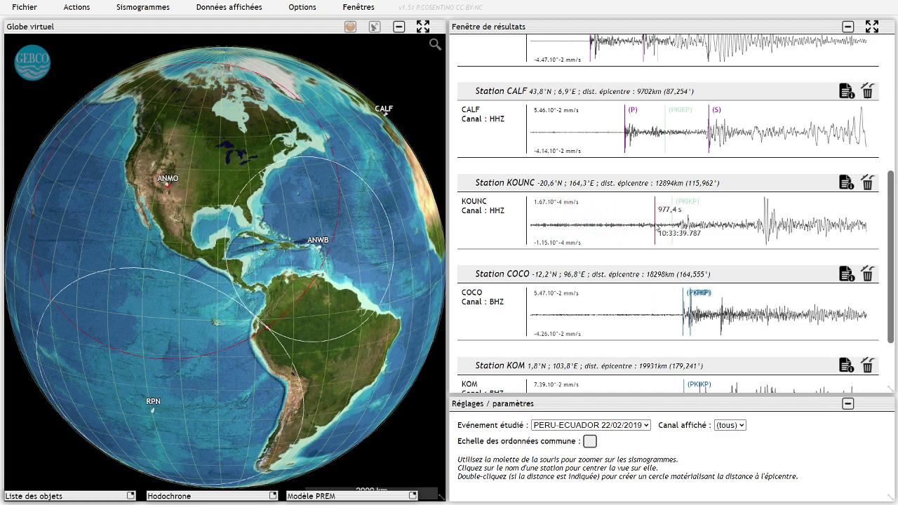
scroll(727, 229, down, 2)
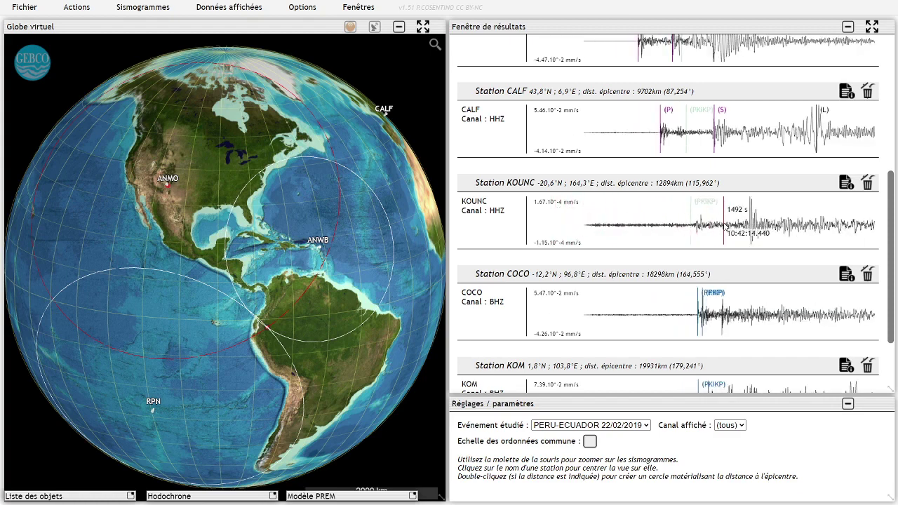
scroll(726, 229, down, 1)
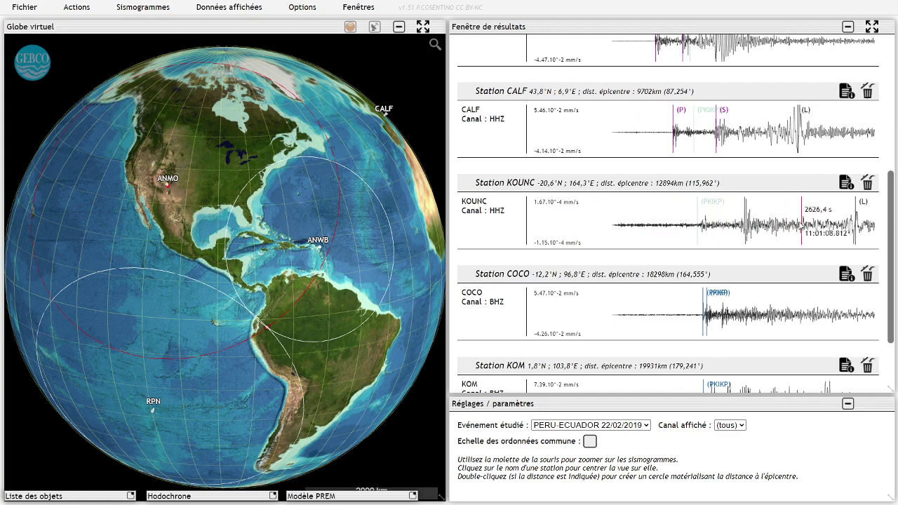
scroll(795, 224, up, 3)
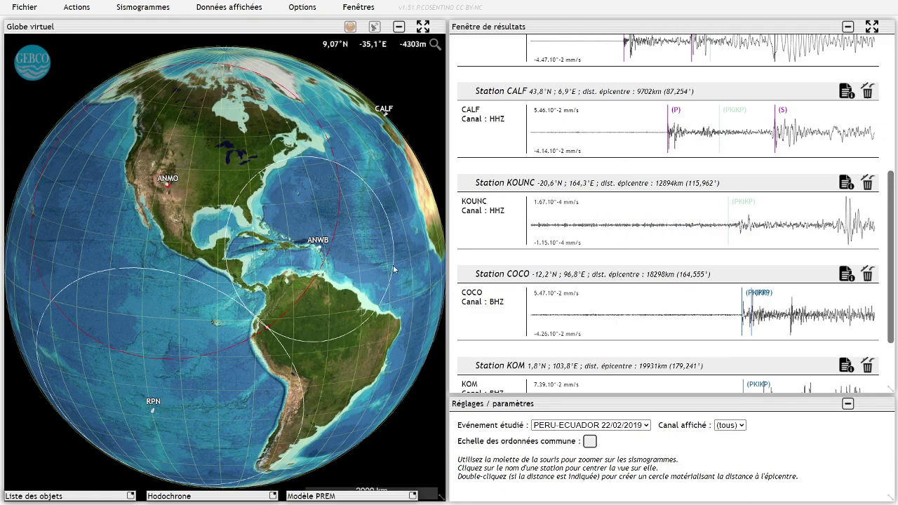
Measure the distance on the globe between station KOUNC and the epicentre.
drag(361, 261, 436, 267)
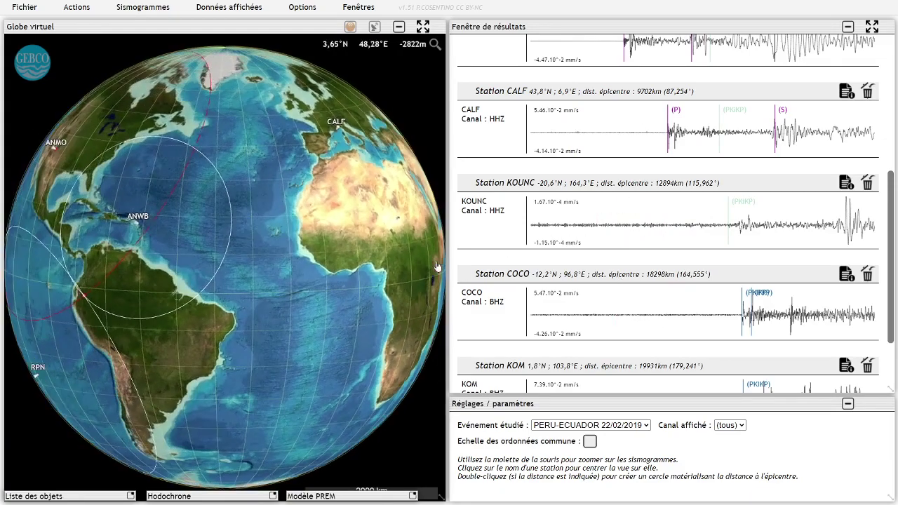
click(520, 185)
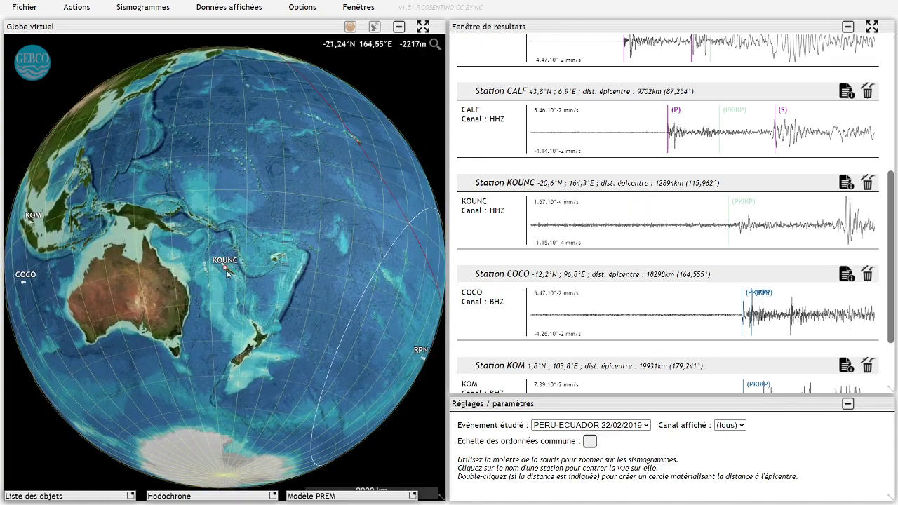
drag(226, 271, 123, 259)
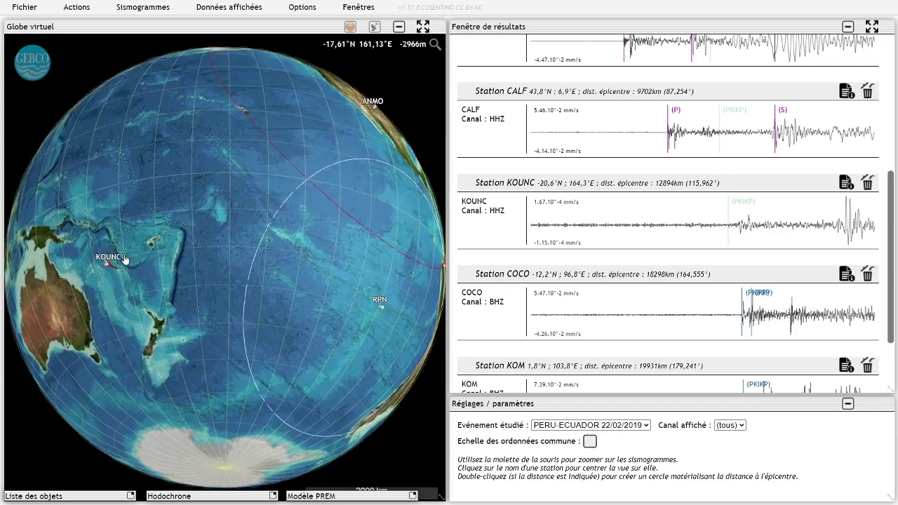
scroll(123, 259, down, 5)
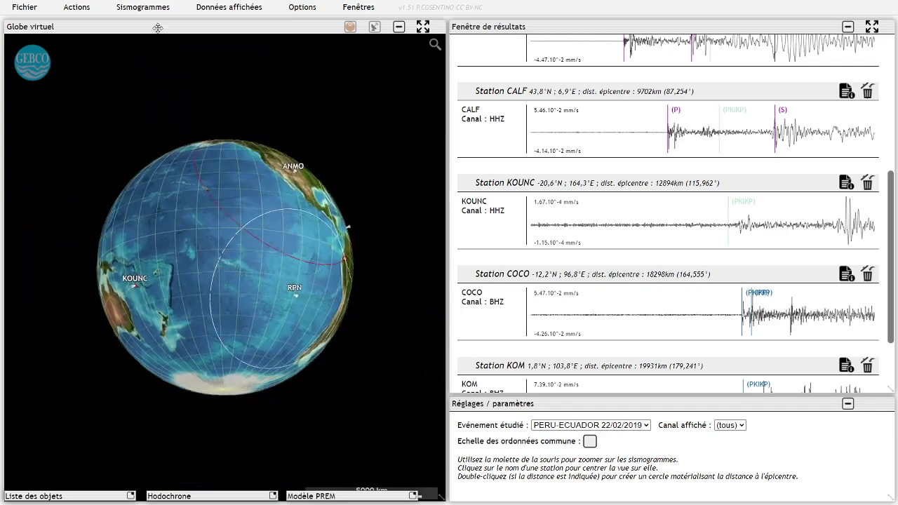
click(93, 14)
click(120, 81)
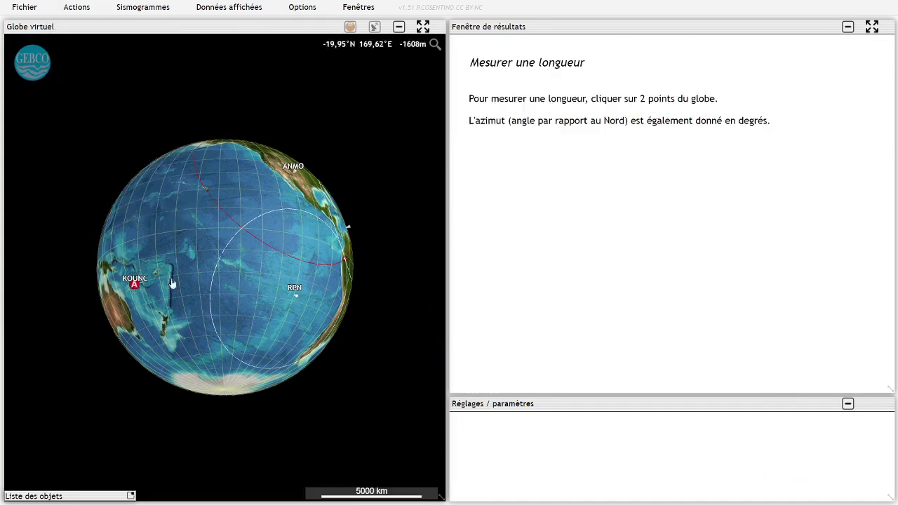
click(345, 260)
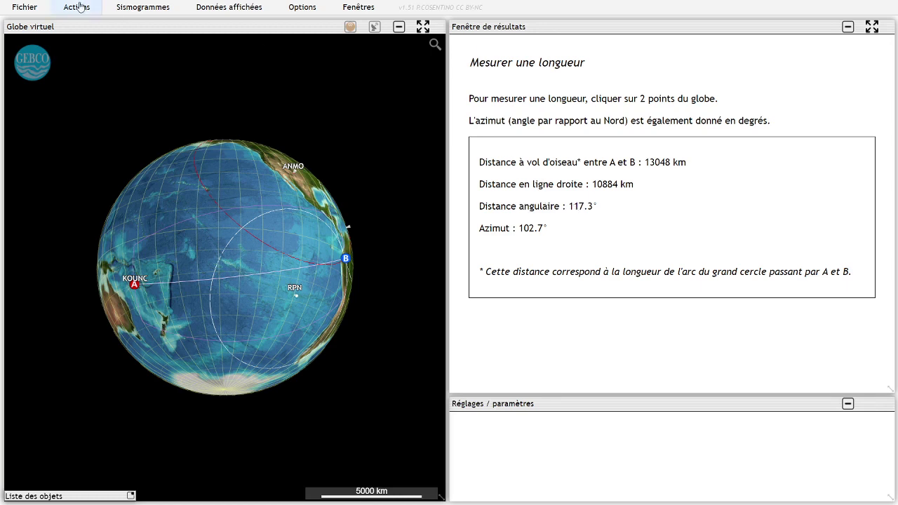
Return to the seismogram study and examine the PKIKP and PKP arrivals at station COCO at a finer time scale.
click(115, 7)
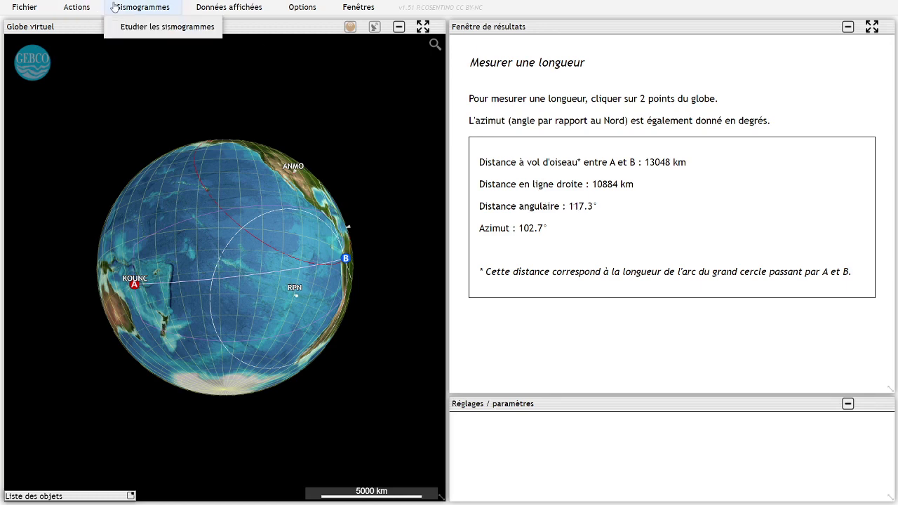
click(145, 28)
scroll(579, 187, down, 5)
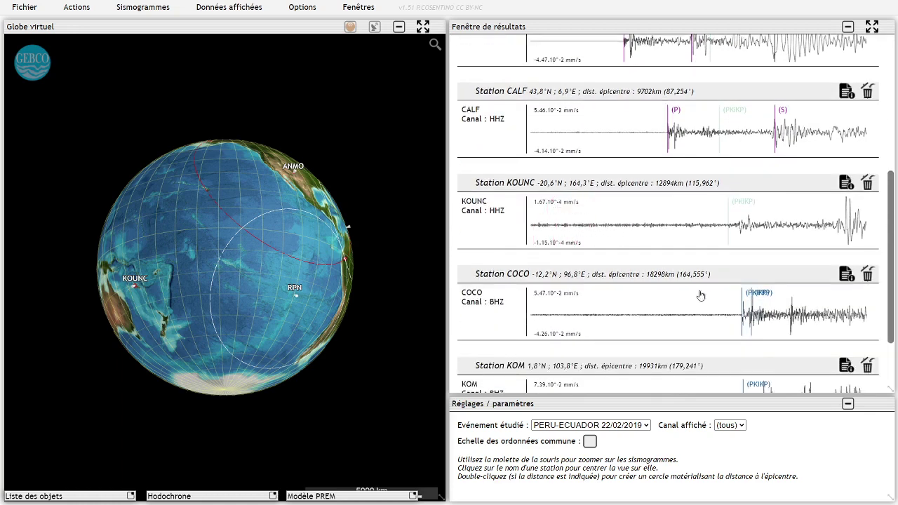
scroll(741, 312, up, 3)
scroll(741, 312, up, 3)
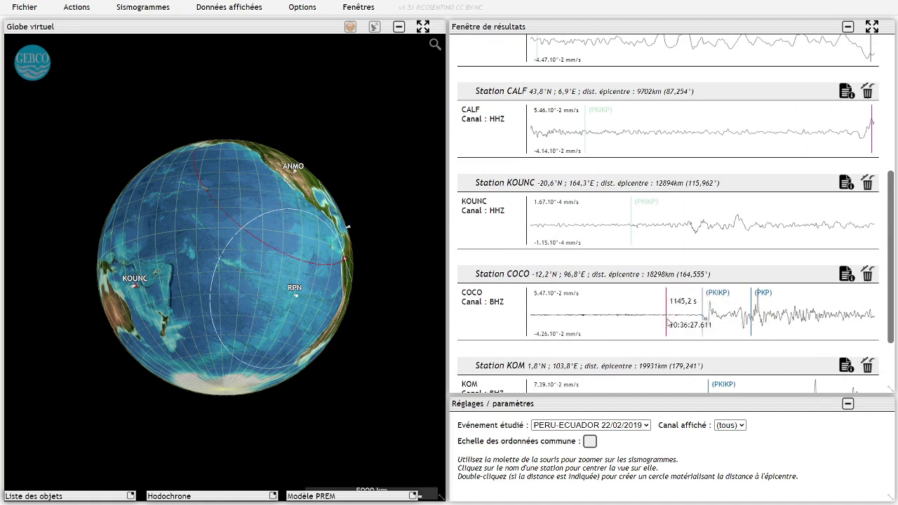
scroll(698, 321, up, 3)
scroll(698, 324, up, 3)
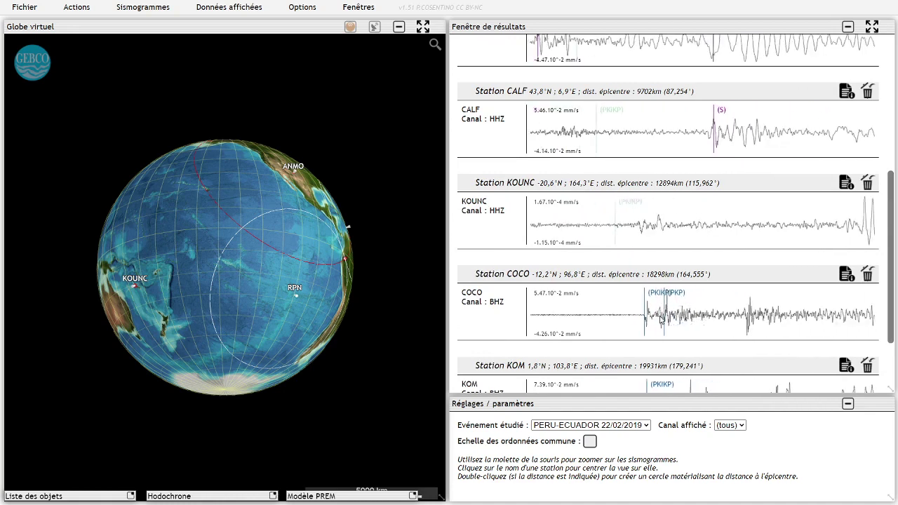
scroll(631, 313, down, 3)
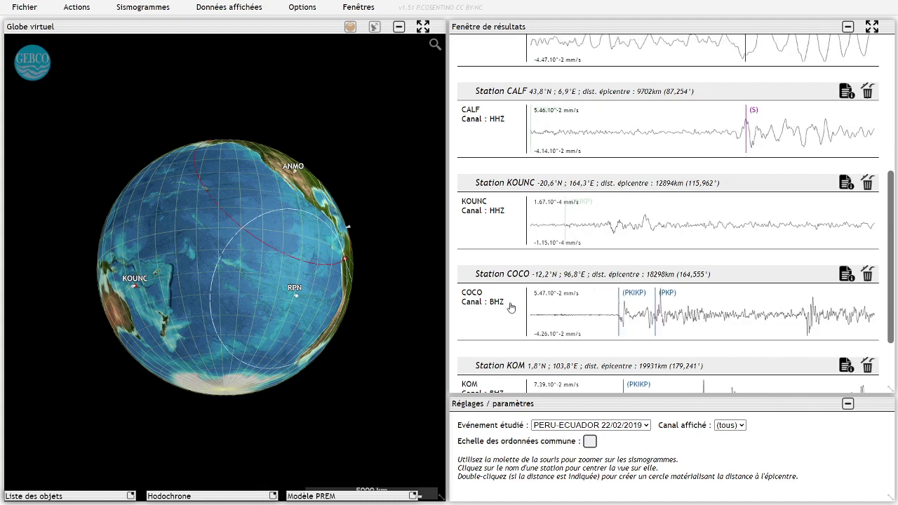
Compare the PKIKP arrival on the KOM seismogram with the COCO arrivals at different time scales.
scroll(508, 305, down, 3)
scroll(648, 312, down, 5)
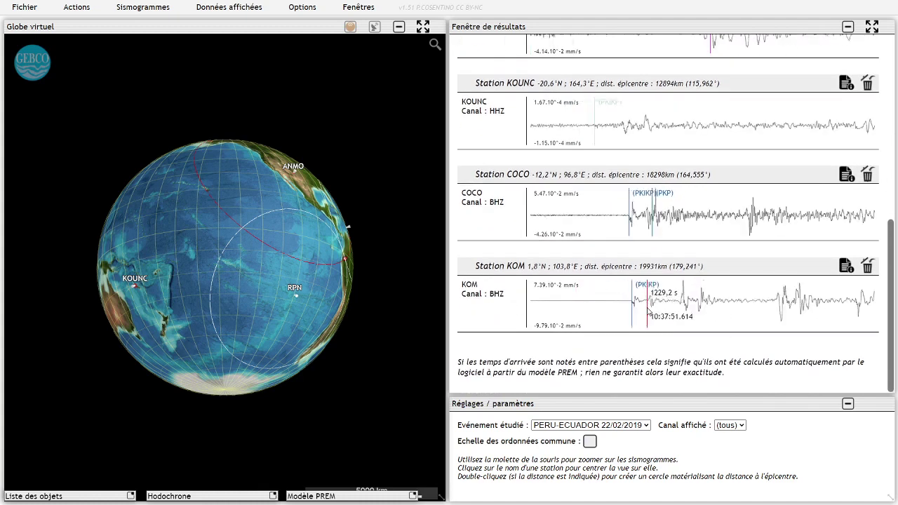
drag(772, 235, 802, 220)
scroll(675, 217, up, 3)
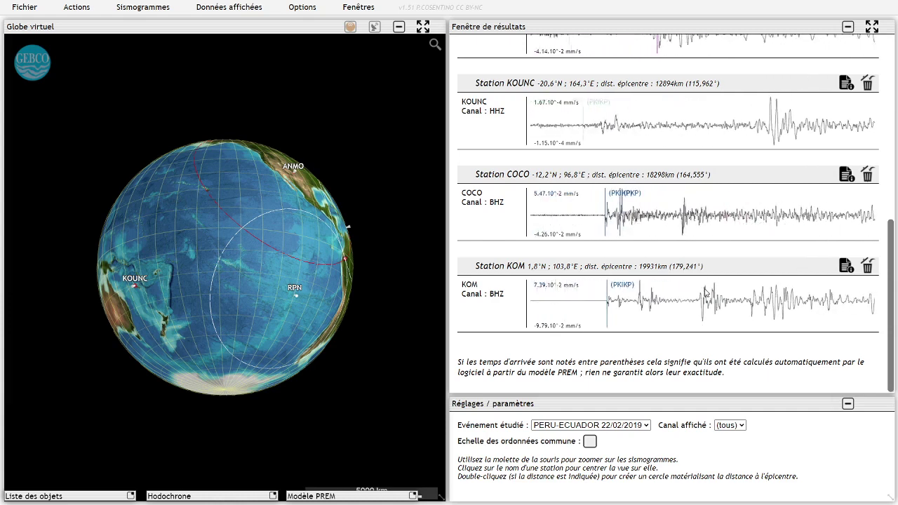
scroll(697, 222, up, 1)
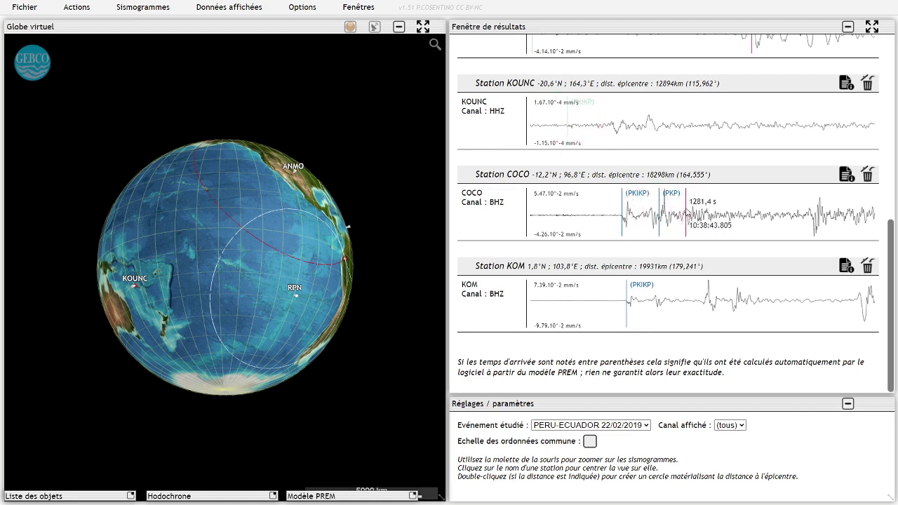
scroll(710, 225, down, 3)
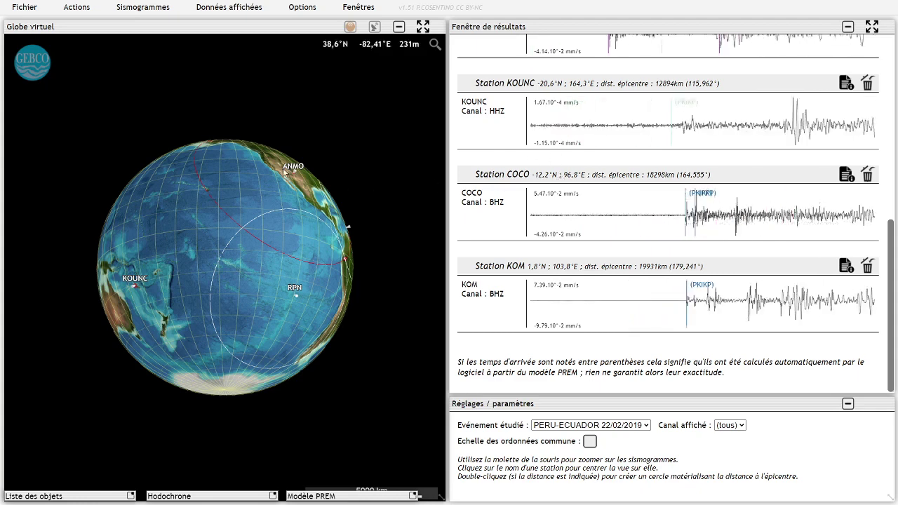
Project the stations onto a cross-section of the globe showing the P-wave rays.
drag(282, 172, 148, 251)
scroll(167, 211, up, 5)
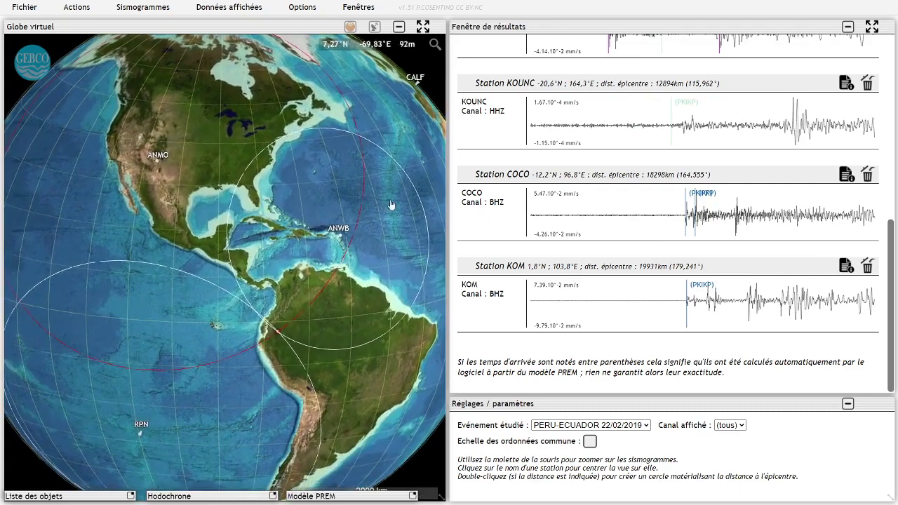
click(139, 6)
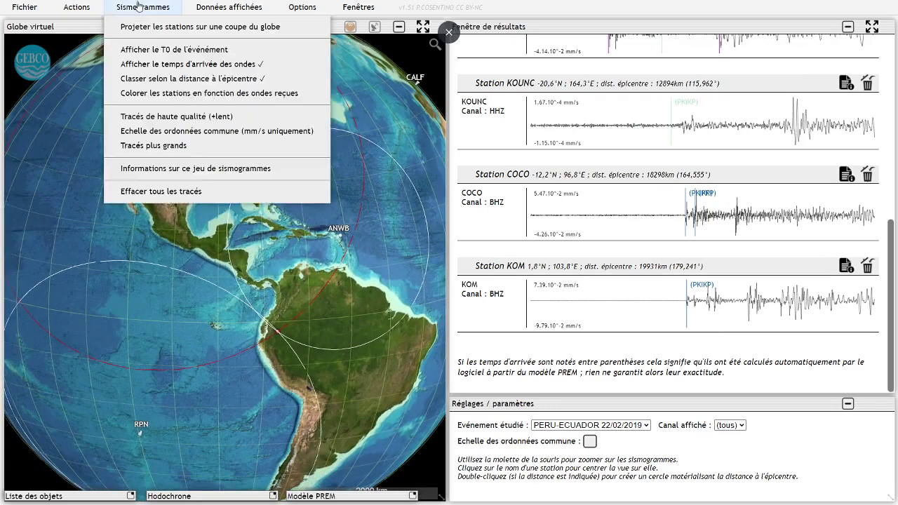
click(162, 28)
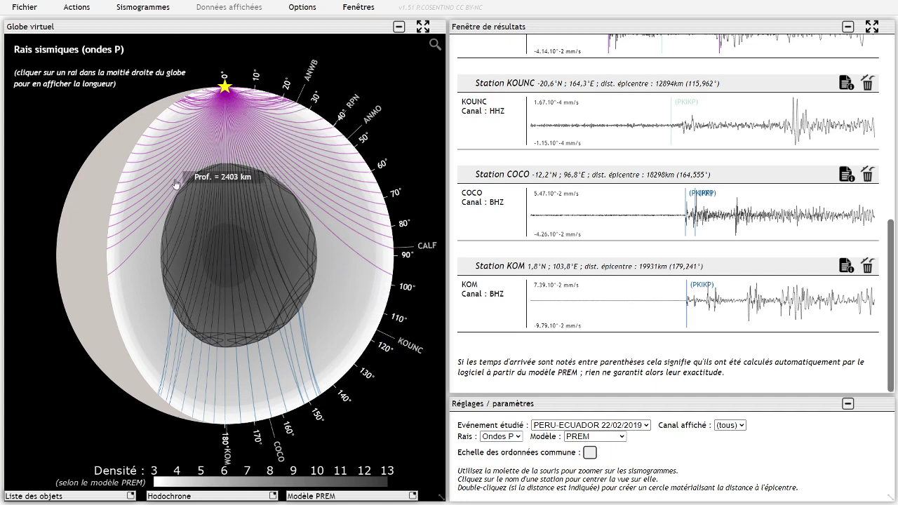
Show the length and maximum depth of individual P-wave rays travelling through the mantle, crossing the core, and grazing the core boundary.
click(257, 114)
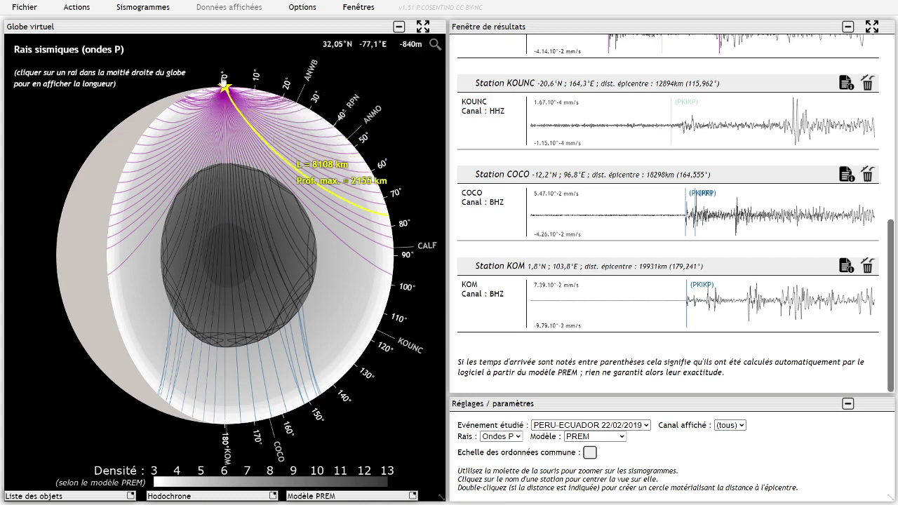
click(264, 134)
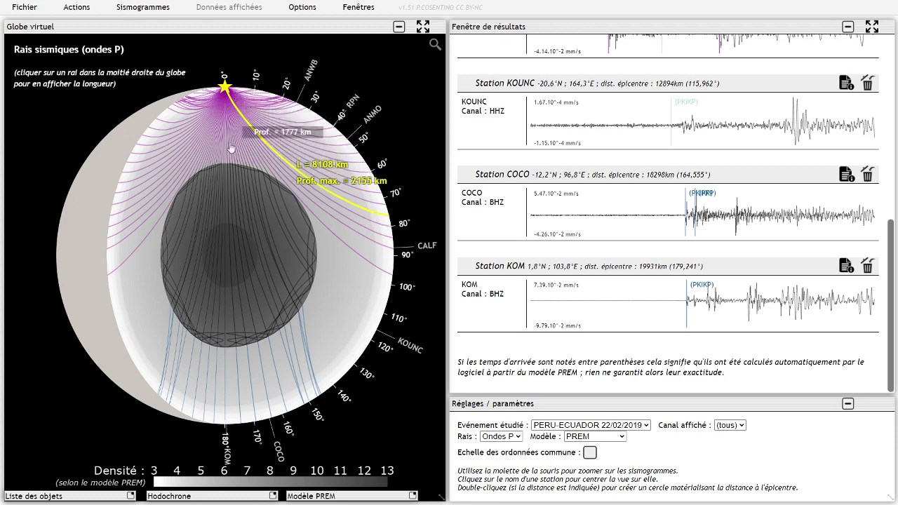
click(248, 161)
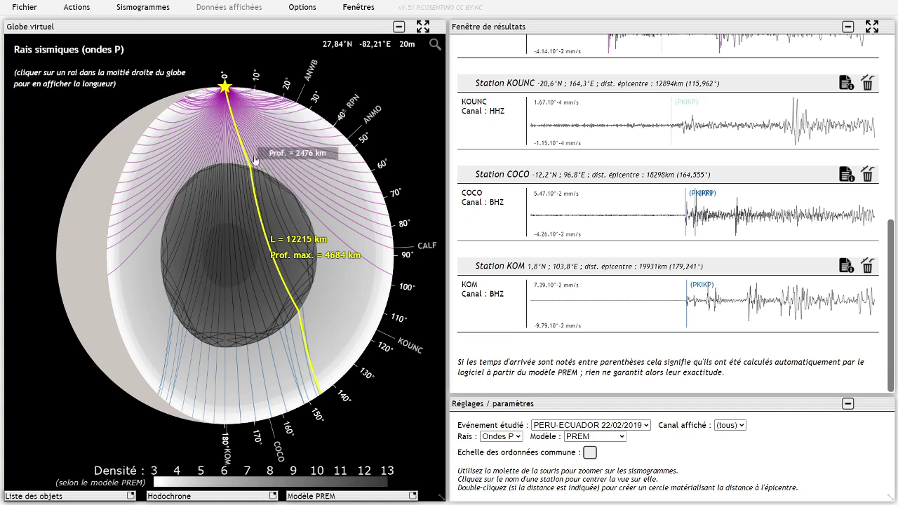
click(256, 180)
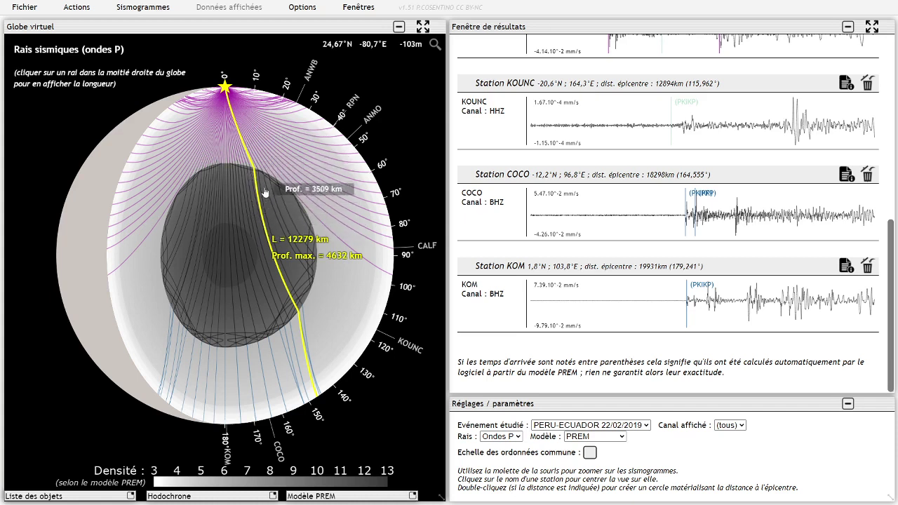
click(243, 160)
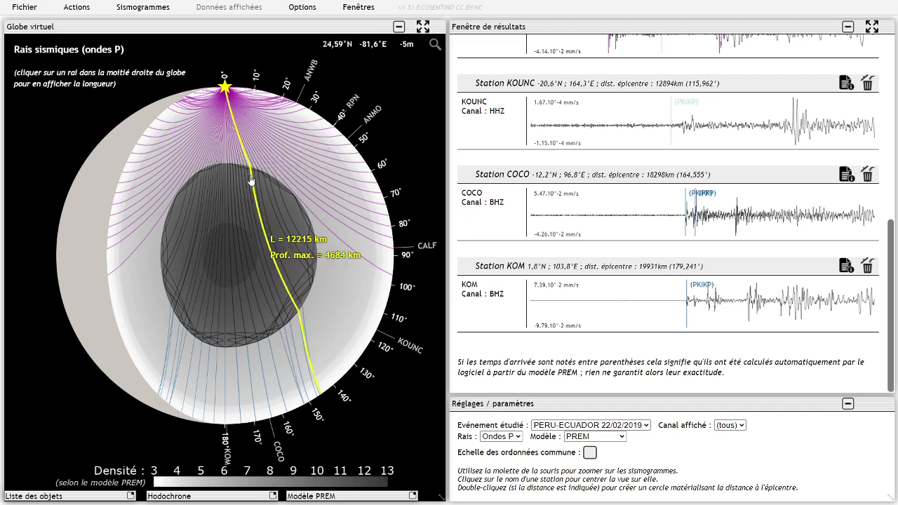
click(285, 170)
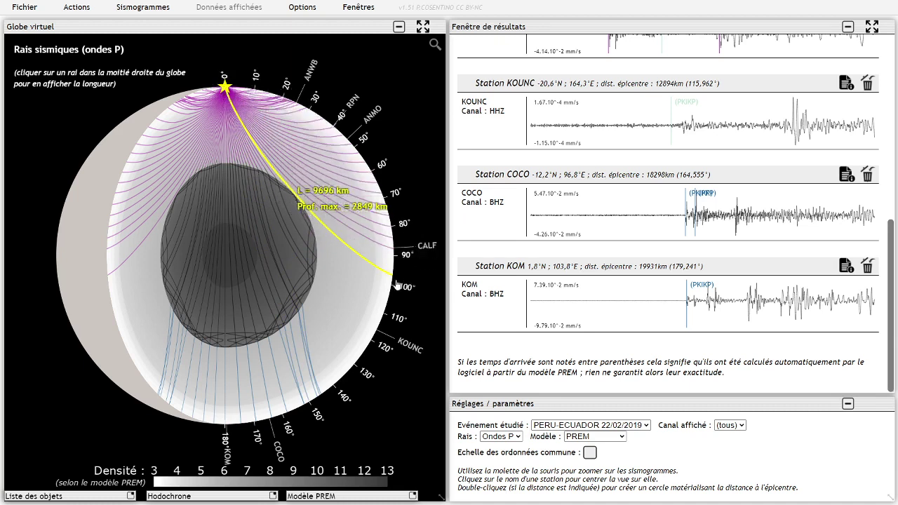
Trace the P-wave rays that enter the outer core and reflect repeatedly along its inner boundary.
click(278, 184)
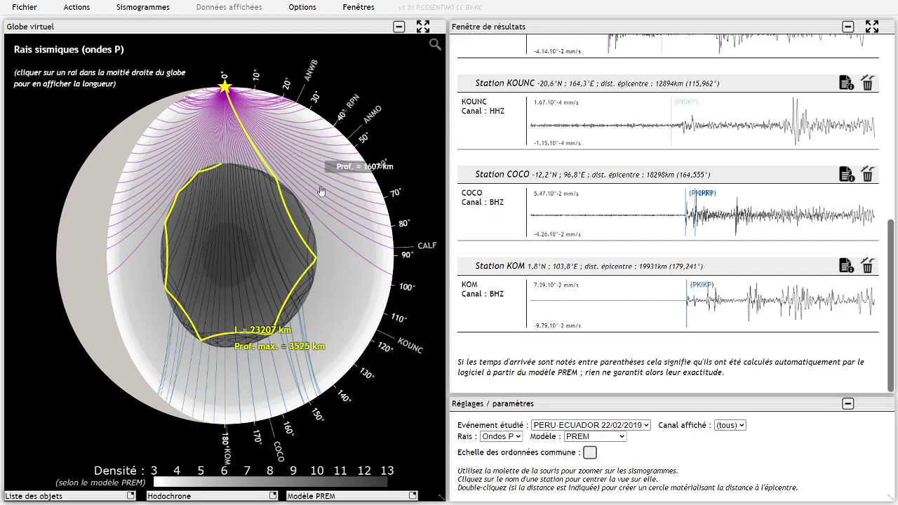
click(302, 298)
click(297, 312)
click(286, 324)
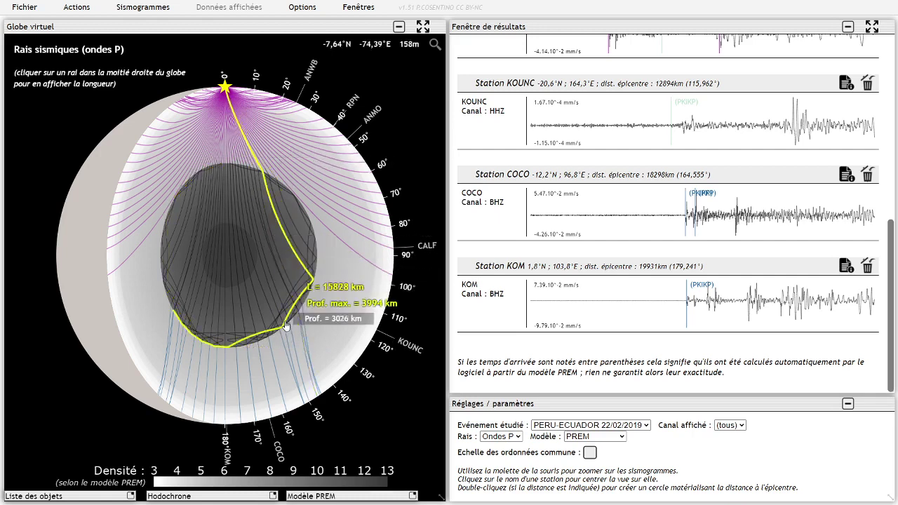
Highlight the P-wave rays emerging near 150° and near station COCO, and check them against the arrivals on the COCO seismogram.
click(282, 337)
click(288, 337)
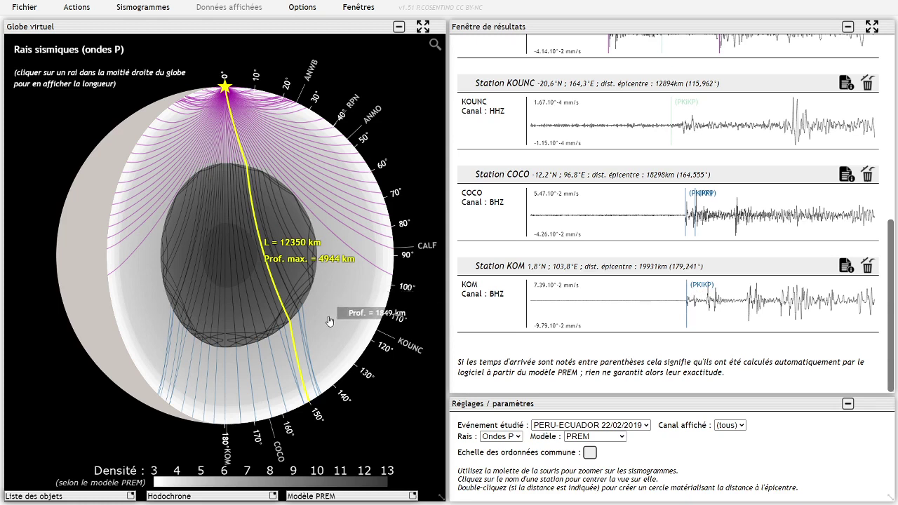
click(309, 403)
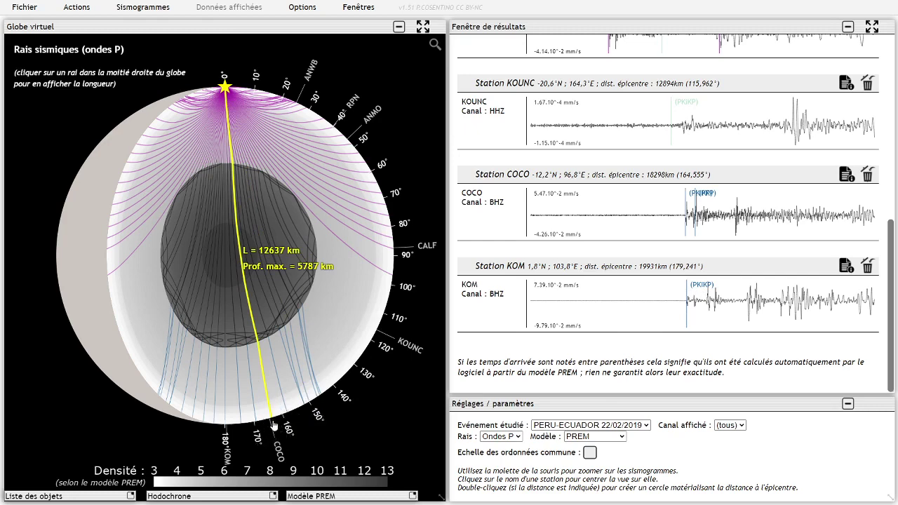
scroll(637, 112, down, 1)
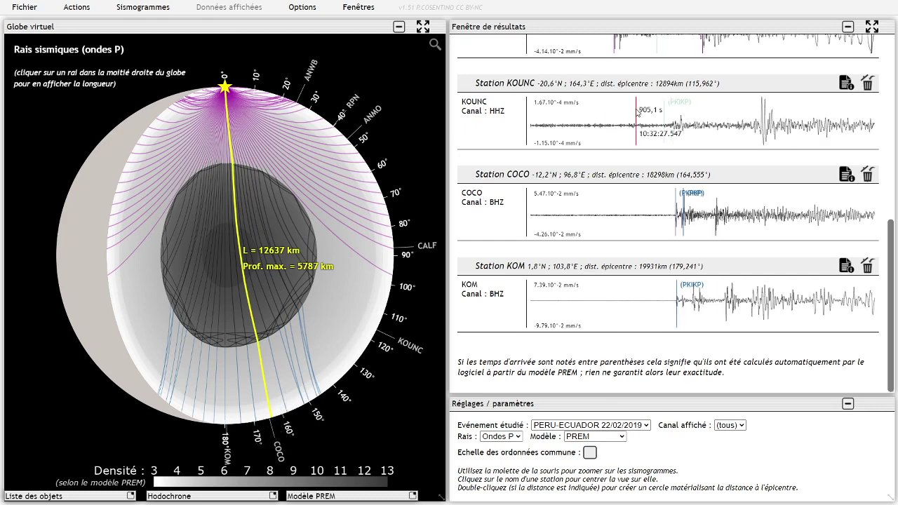
scroll(680, 198, up, 2)
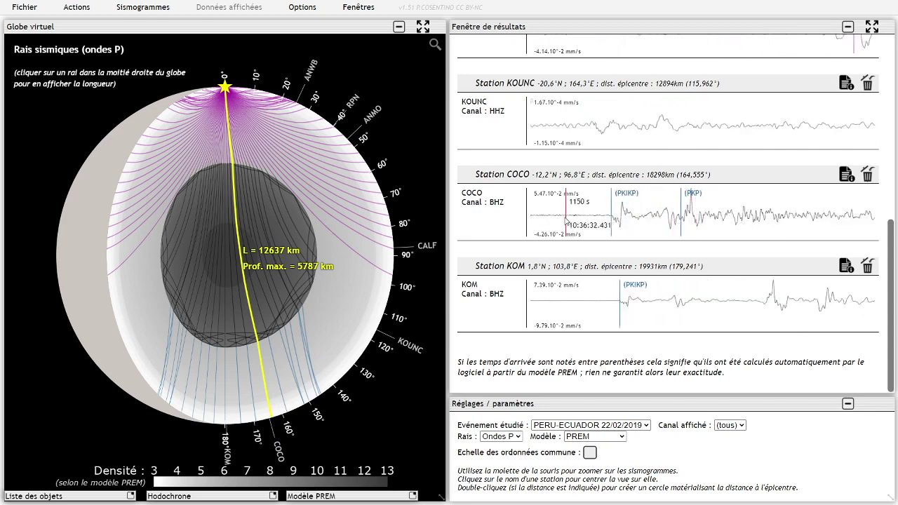
Show the length and maximum depth of a P-wave ray emerging between 140° and 150° and of one reflecting repeatedly inside the outer core.
click(285, 275)
click(281, 274)
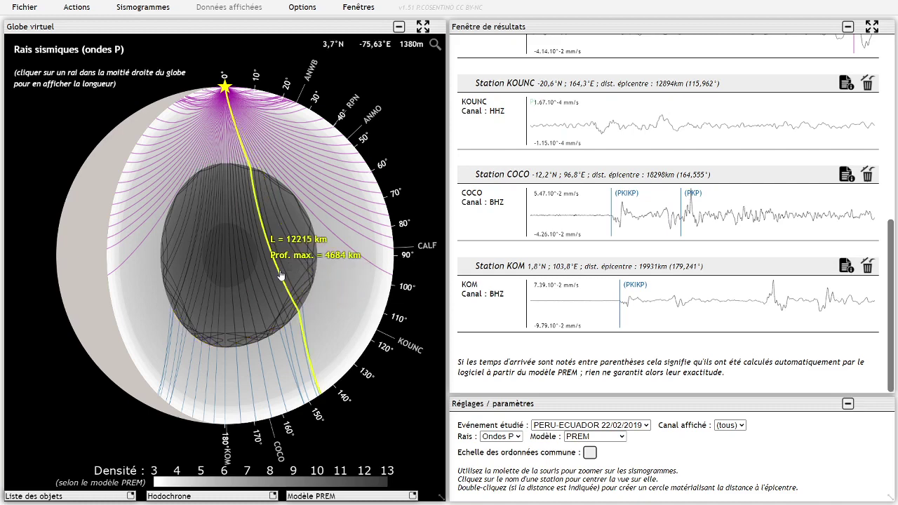
click(295, 204)
click(290, 211)
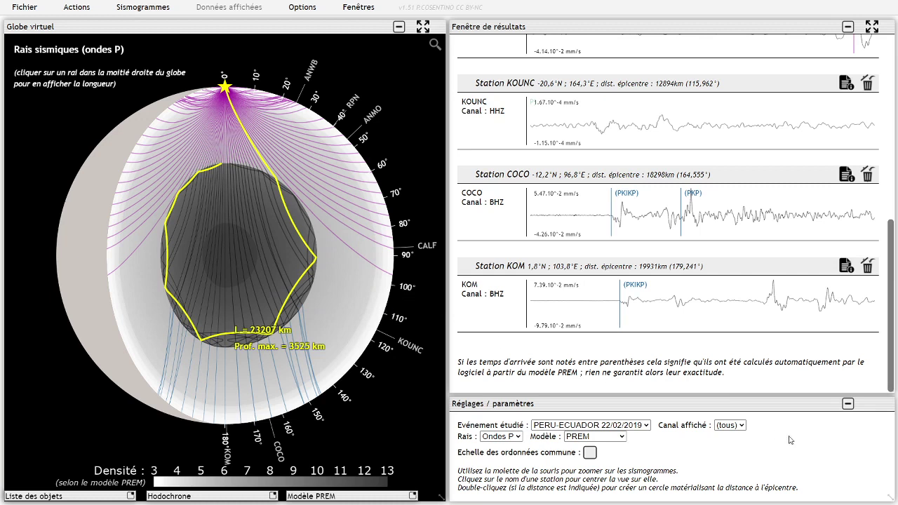
Switch the displayed rays to S waves and show the length and maximum depth of a ray ending at the core boundary.
click(501, 437)
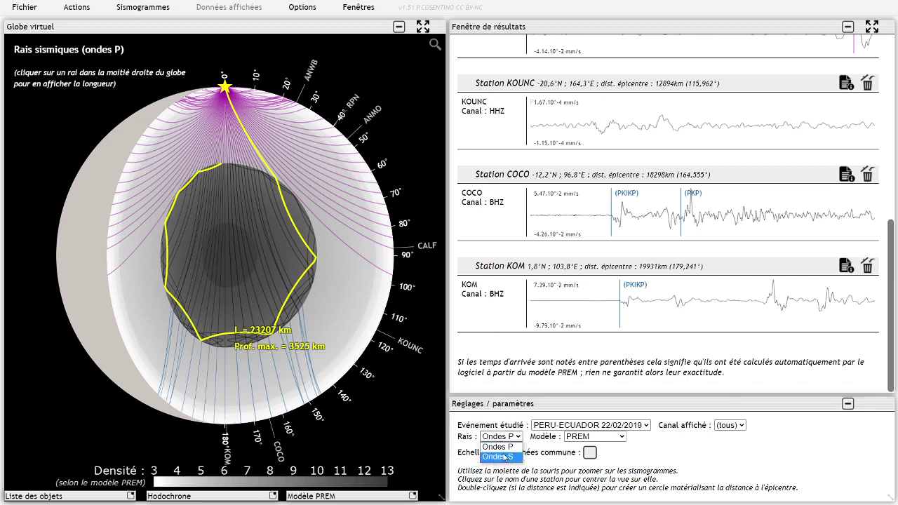
click(504, 456)
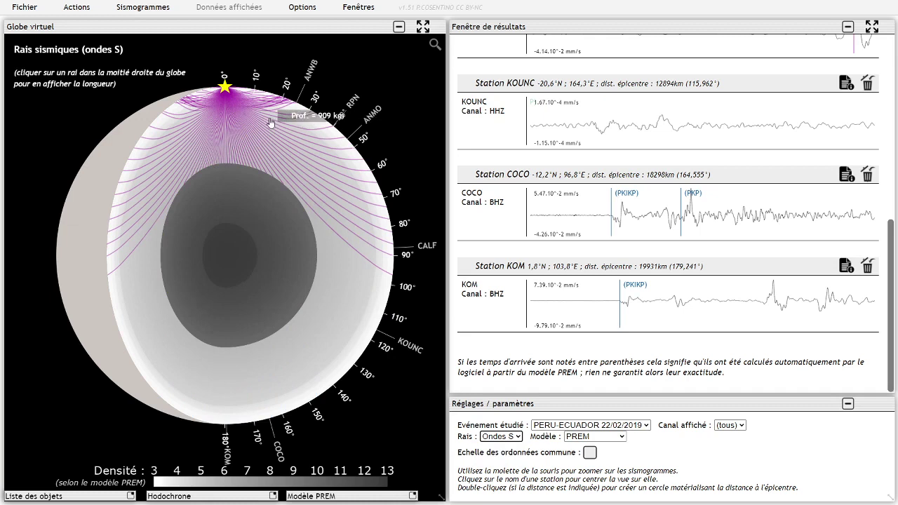
click(250, 130)
click(258, 165)
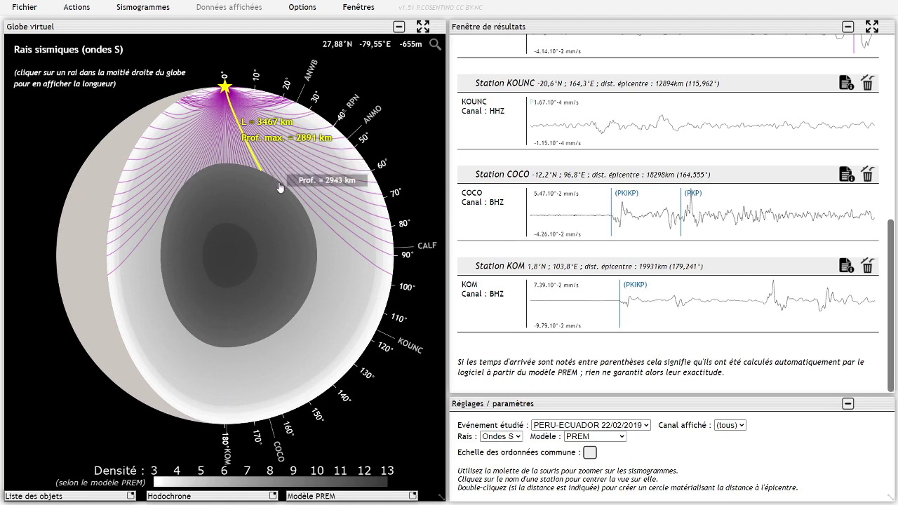
Compare the seismograms of the ANMO, CALF, KOUNC, COCO and KOM stations at different time scales.
scroll(547, 203, down, 3)
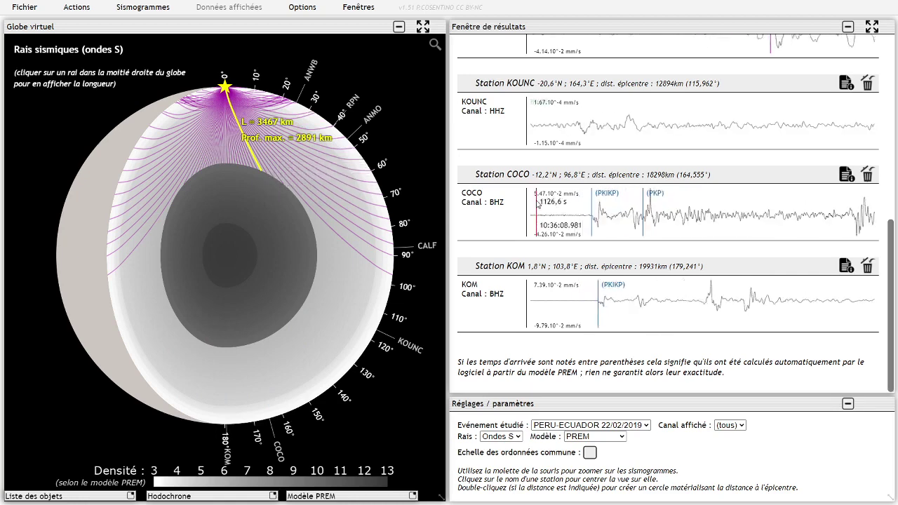
scroll(498, 210, up, 4)
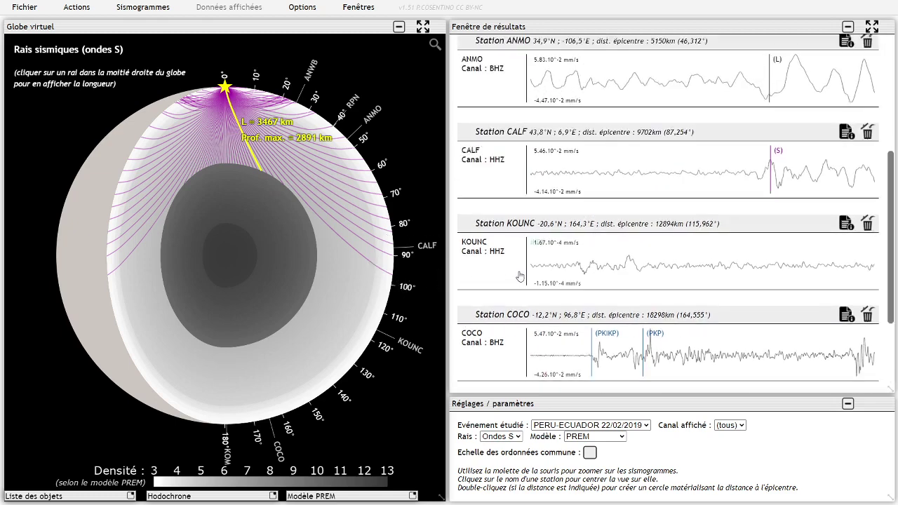
scroll(518, 274, down, 3)
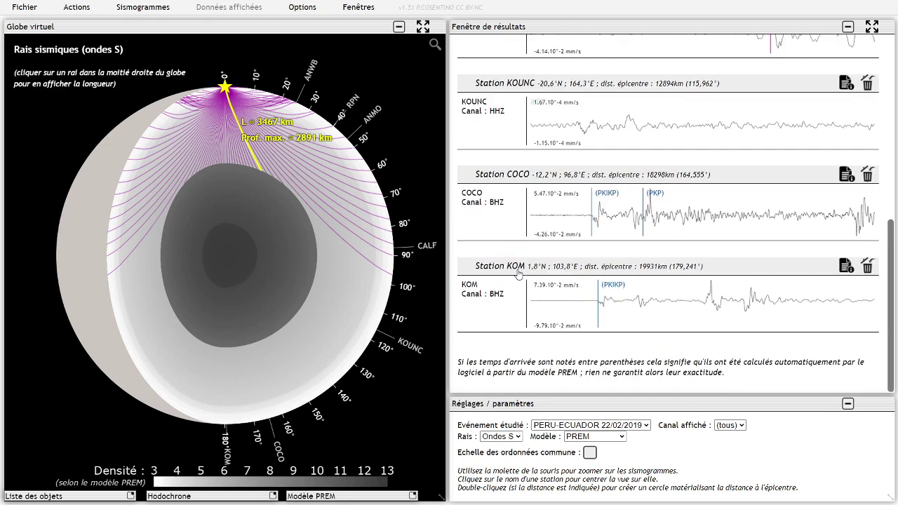
scroll(578, 219, down, 5)
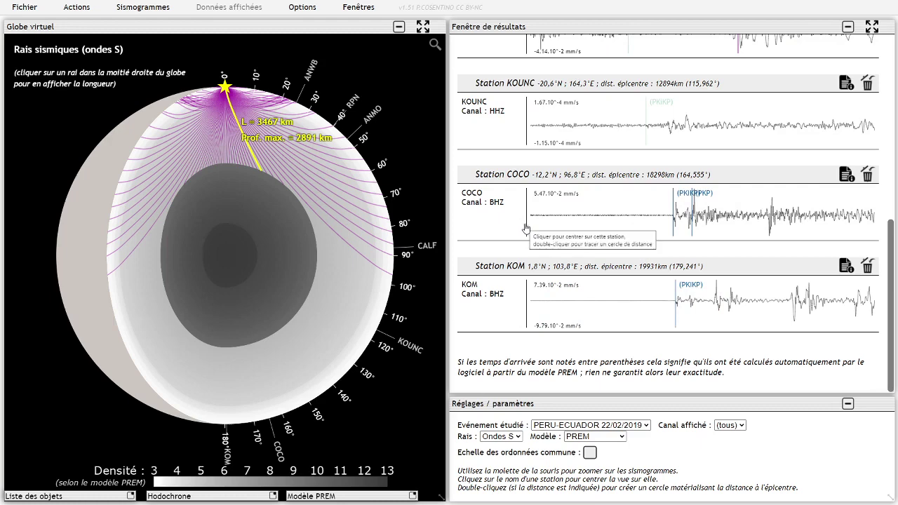
scroll(716, 269, up, 3)
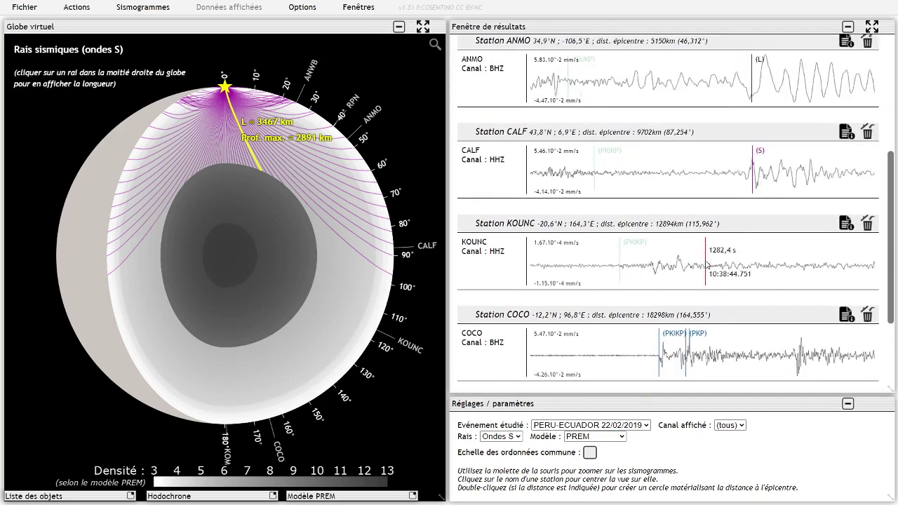
scroll(708, 265, down, 2)
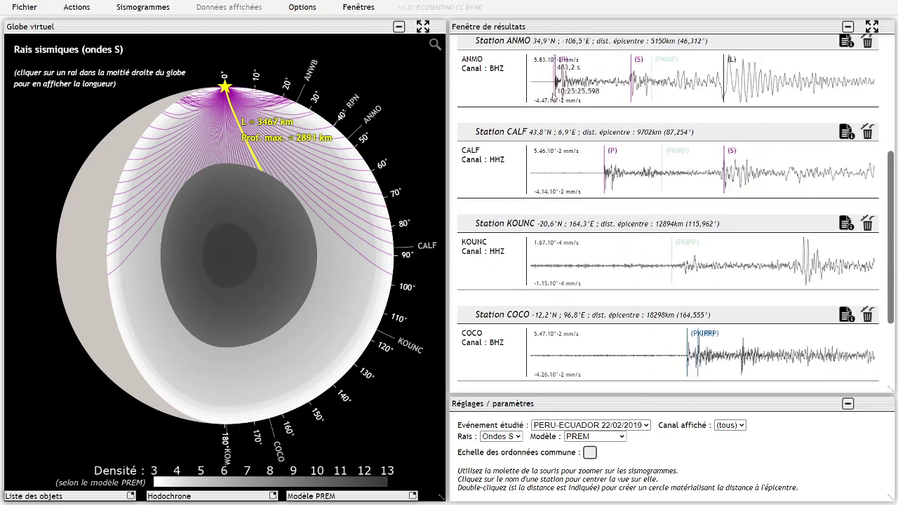
Turn on high-quality, larger traces for the seismograms.
click(160, 7)
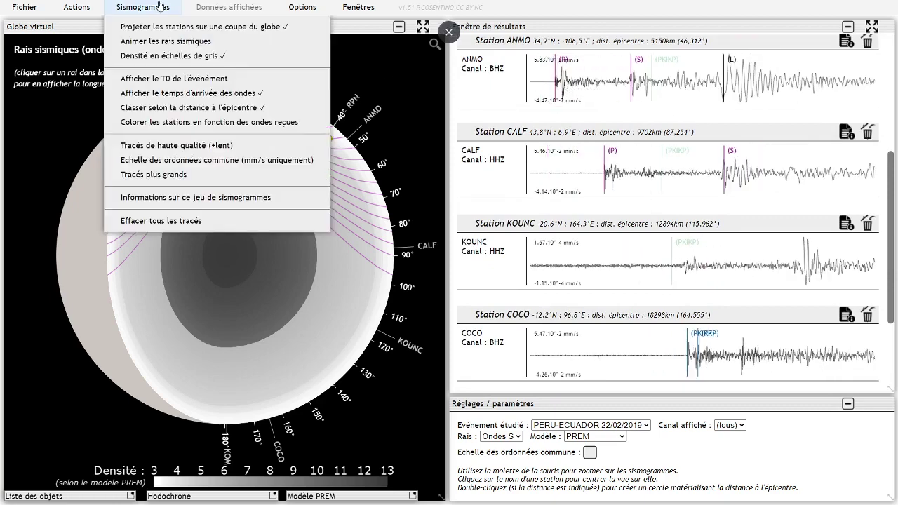
click(196, 149)
click(132, 8)
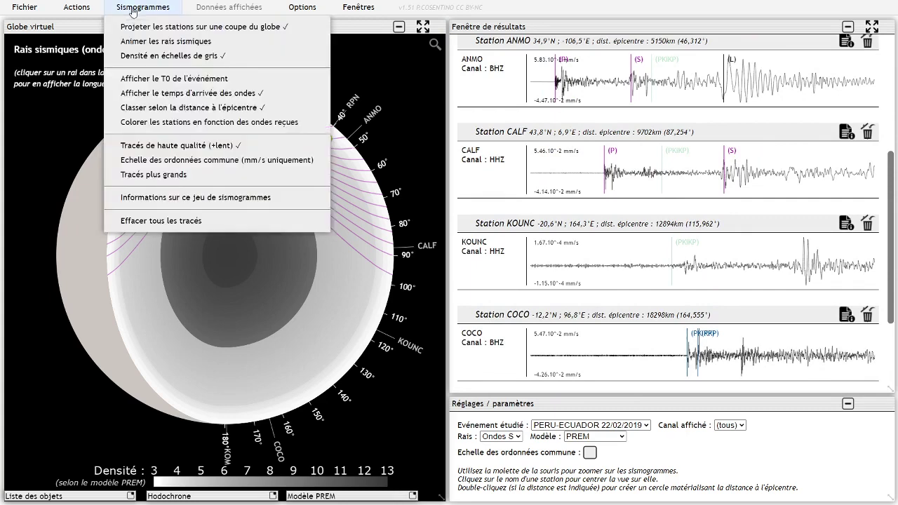
click(173, 175)
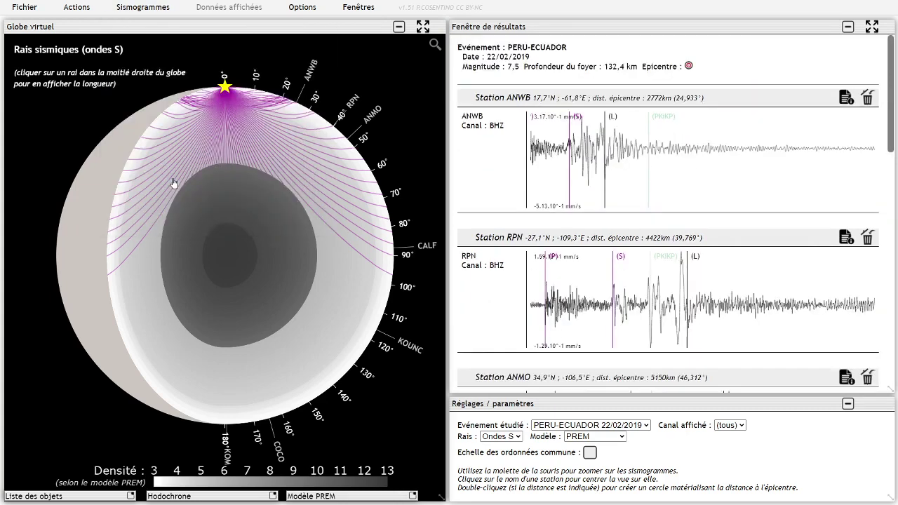
Colour the stations according to the waves they receive and adjust the time scale of the seismograms.
click(143, 8)
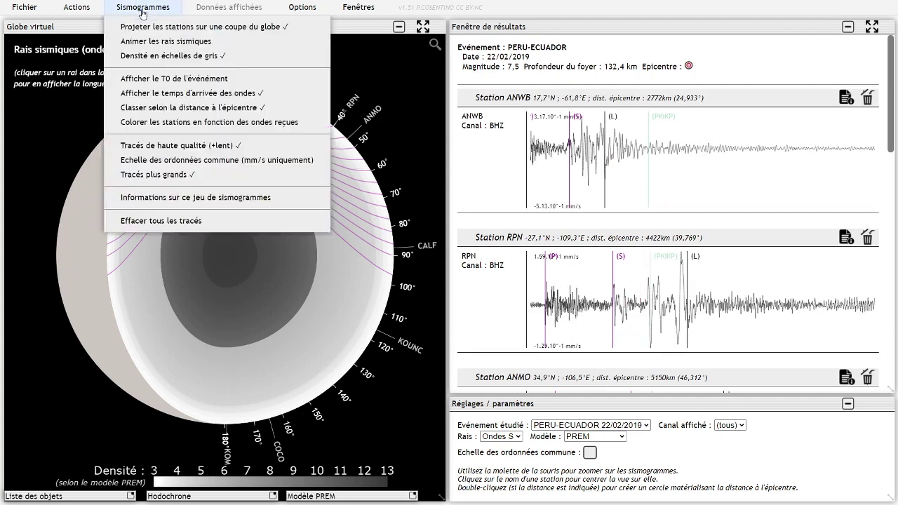
click(245, 131)
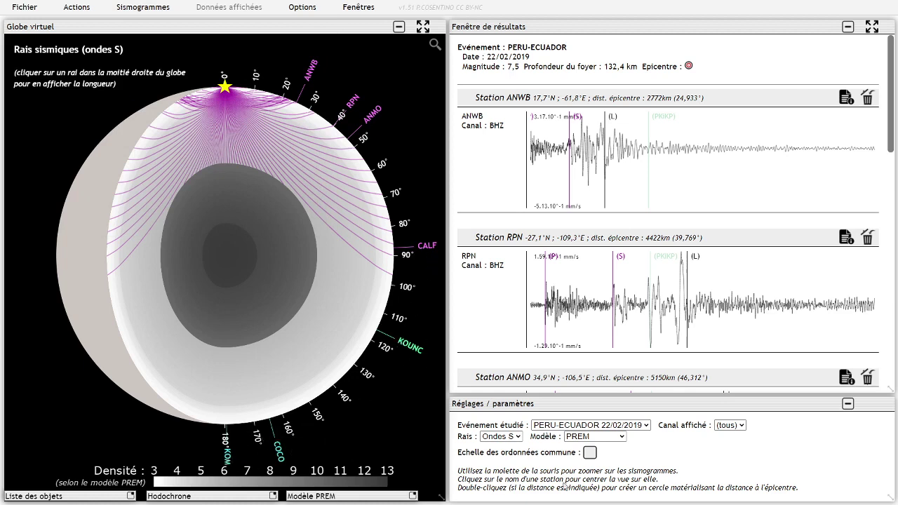
scroll(665, 311, up, 3)
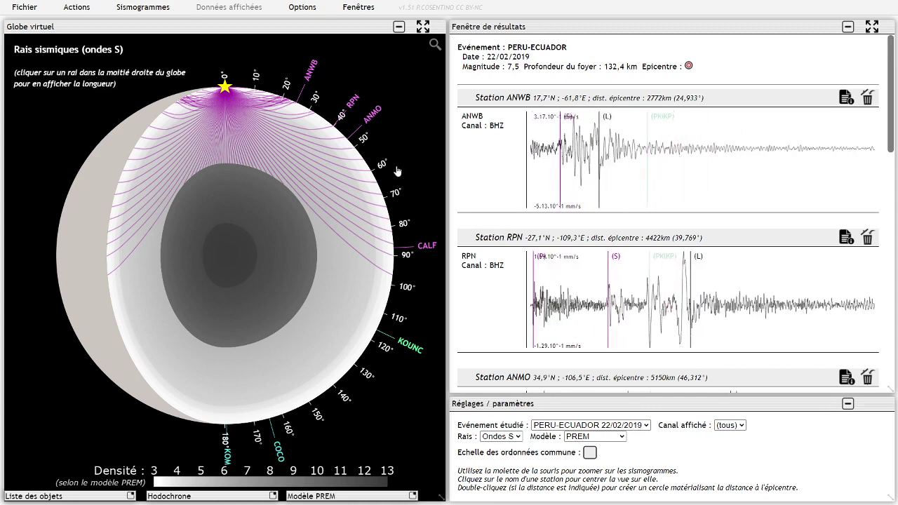
Display the event's T0 on the seismograms and enlarge the time scale around it.
click(164, 8)
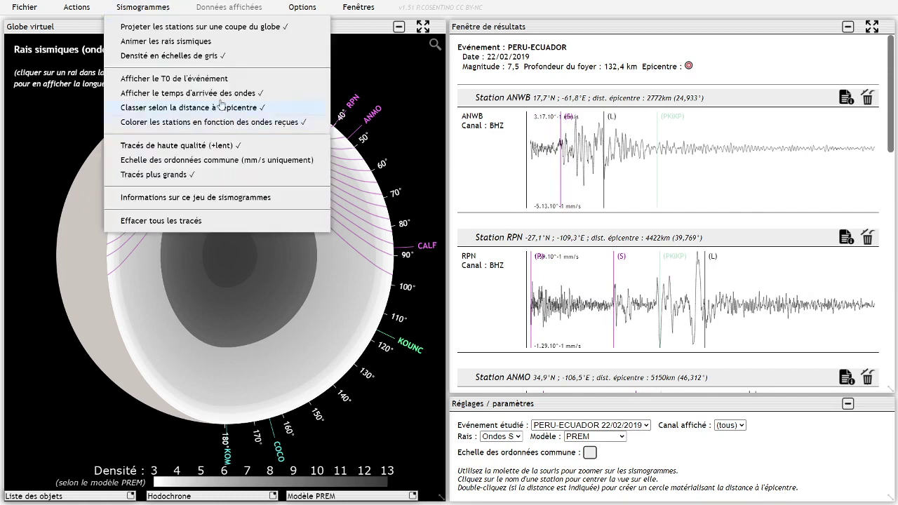
click(187, 80)
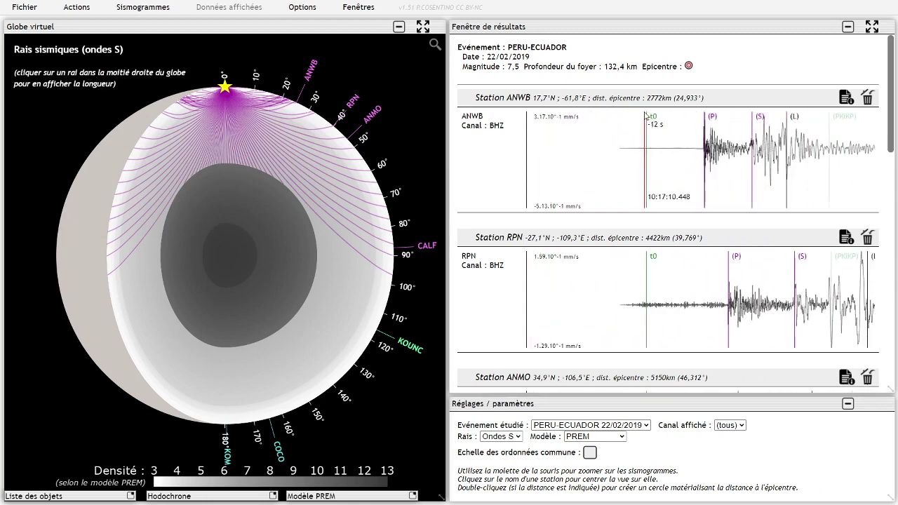
scroll(647, 137, up, 2)
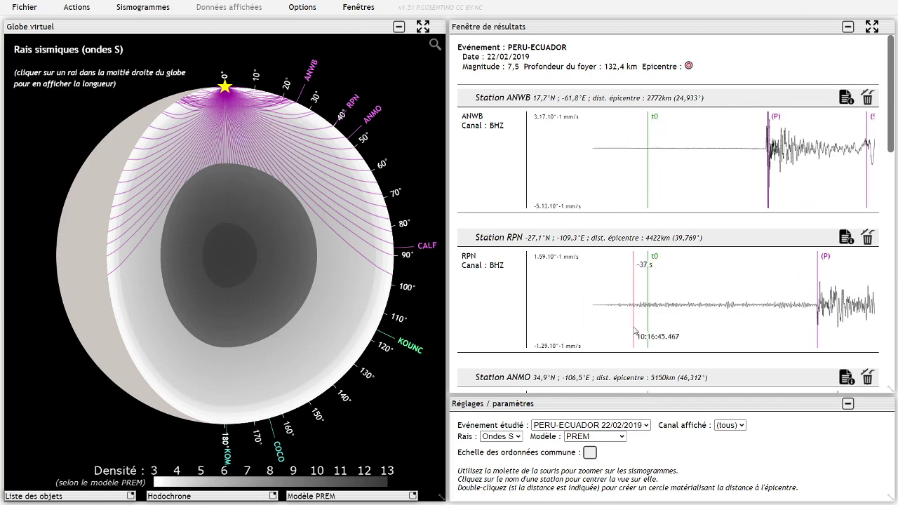
Apply the constant-velocity model (v = cste) to the rays and switch them from S waves to P waves.
click(587, 436)
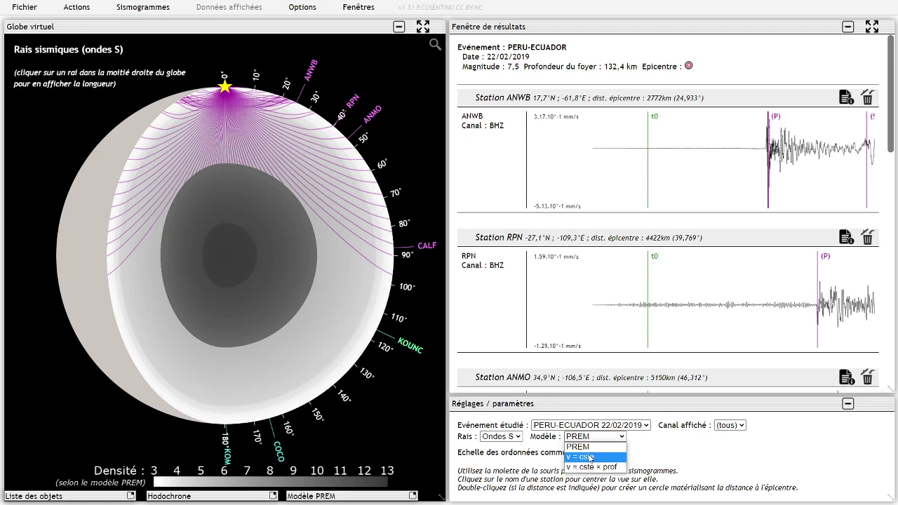
click(588, 458)
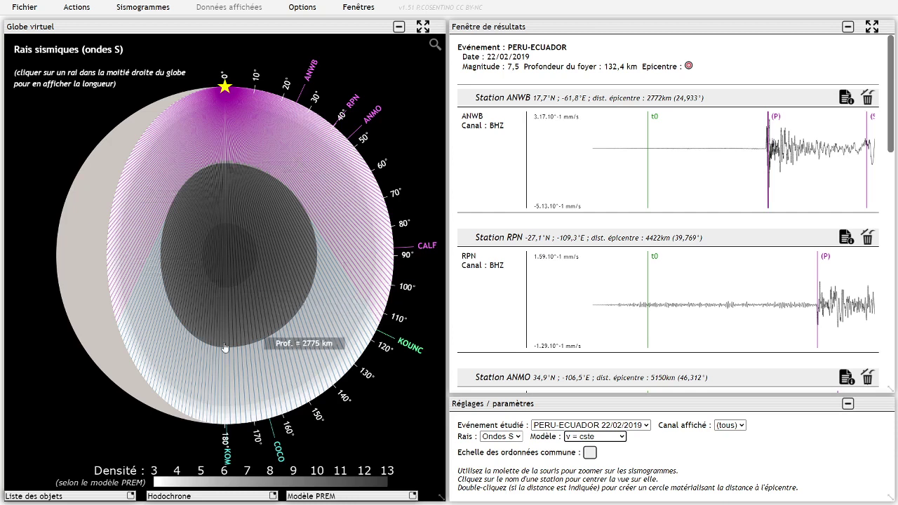
click(501, 436)
click(505, 447)
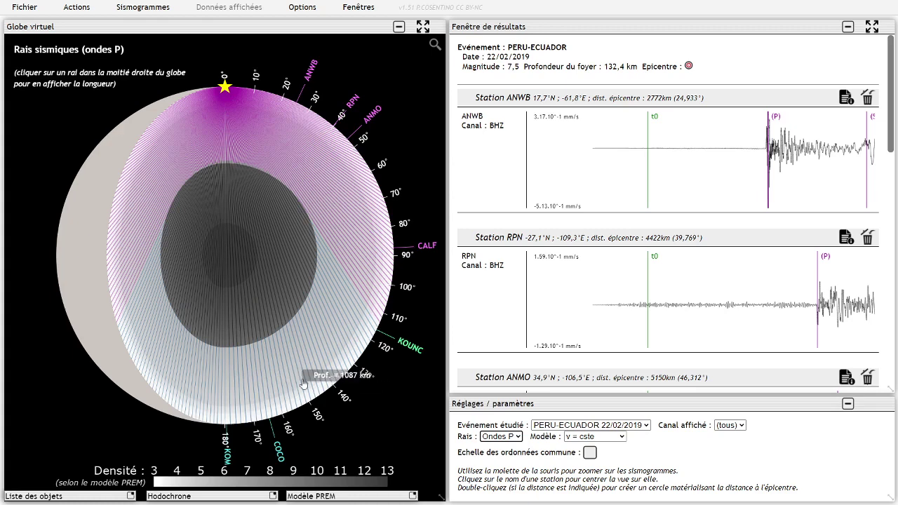
Show the P-wave rays for the model where velocity increases with depth (v = cste × prof).
click(575, 436)
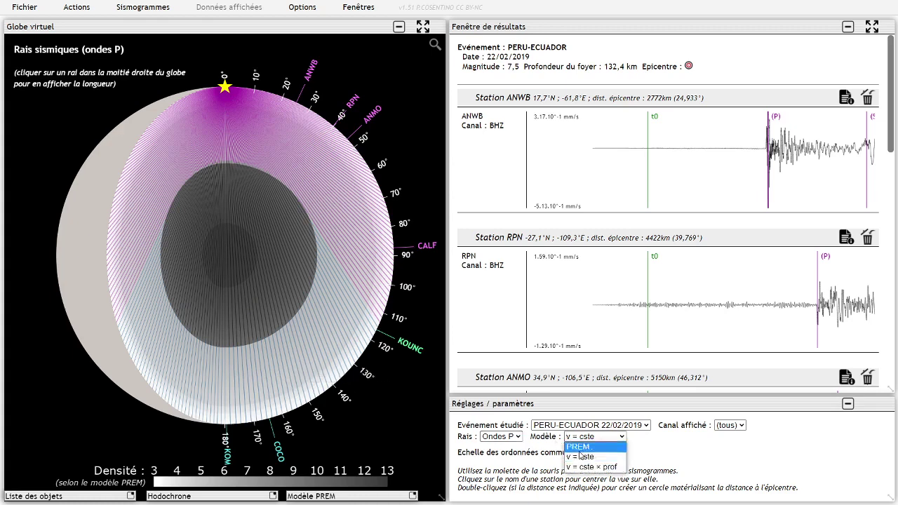
click(586, 463)
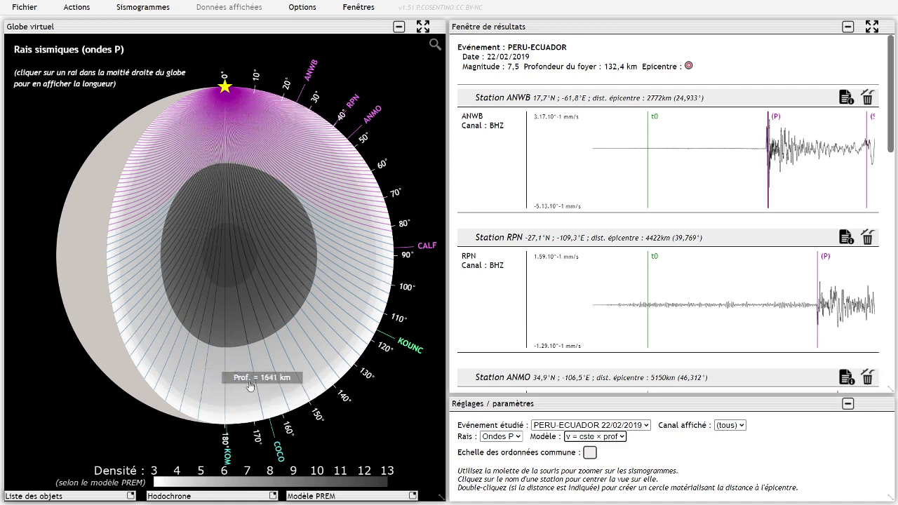
click(502, 437)
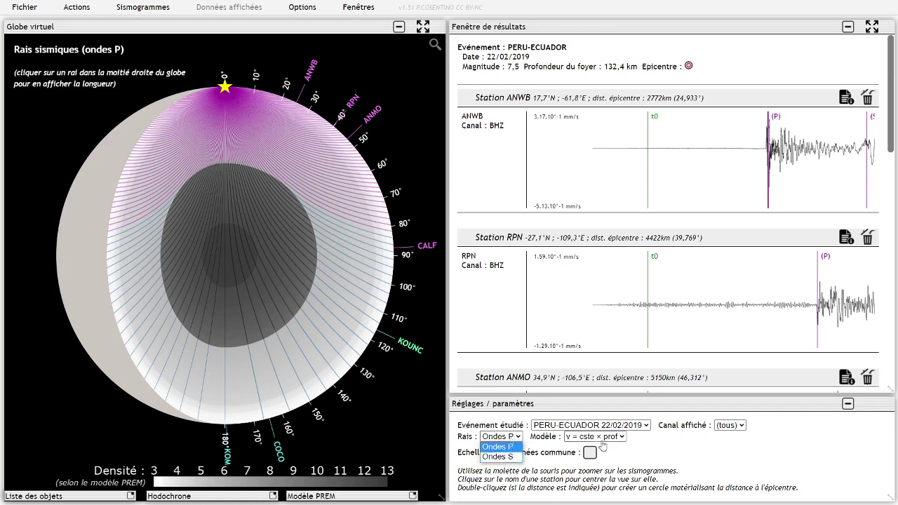
click(555, 473)
Restore the PREM model for the rays and examine its P- and S-wave velocity curves against depth.
click(576, 438)
click(583, 446)
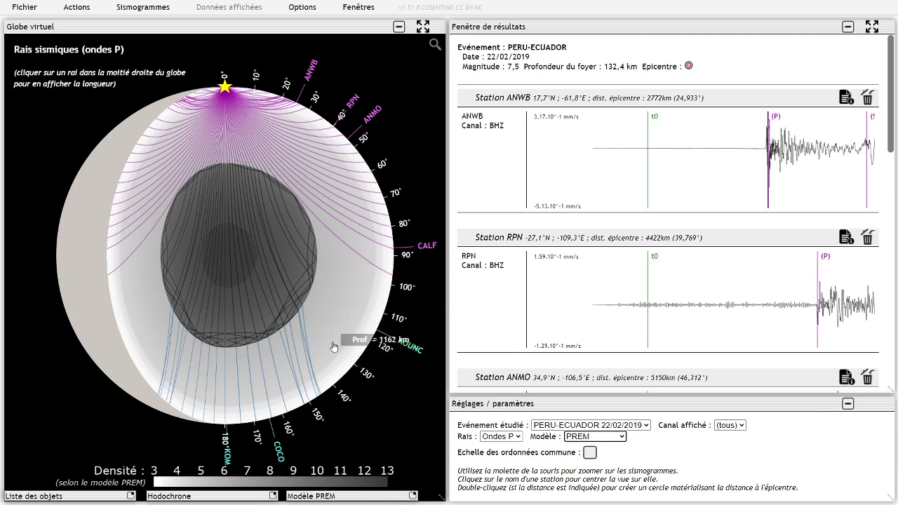
click(337, 496)
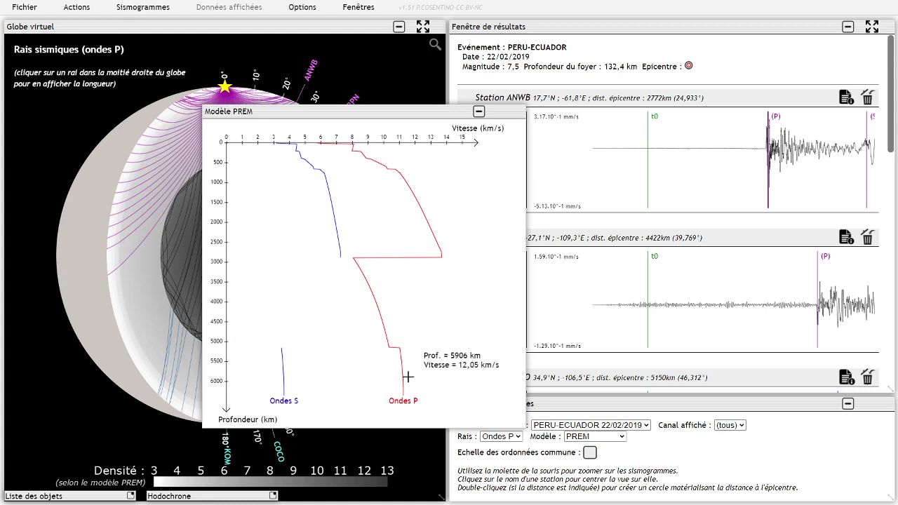
click(480, 112)
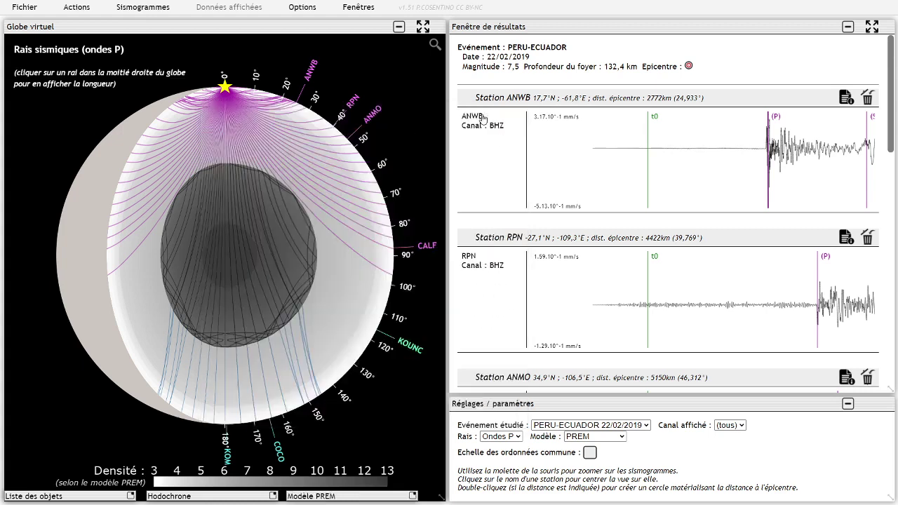
Show the length and maximum depth of successive P-wave rays, from the mantle through to the outer core.
click(269, 141)
click(302, 181)
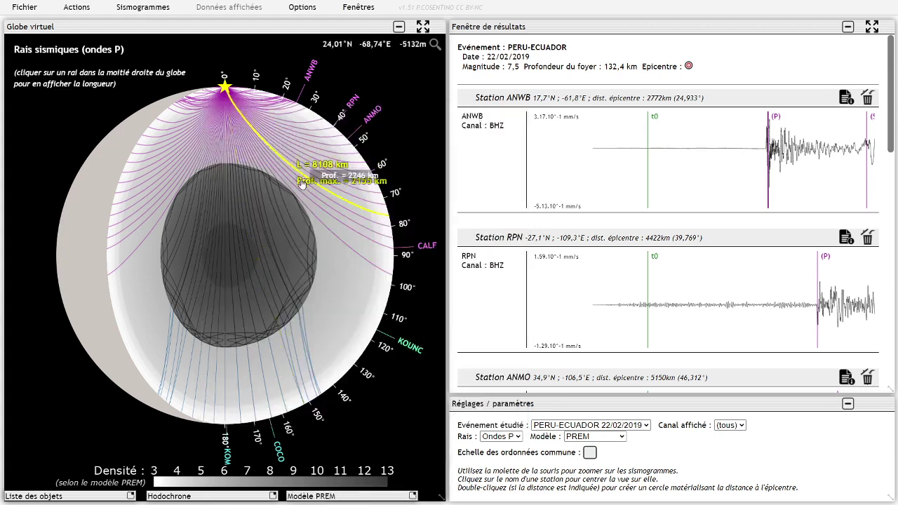
click(291, 201)
click(283, 216)
click(266, 221)
click(259, 223)
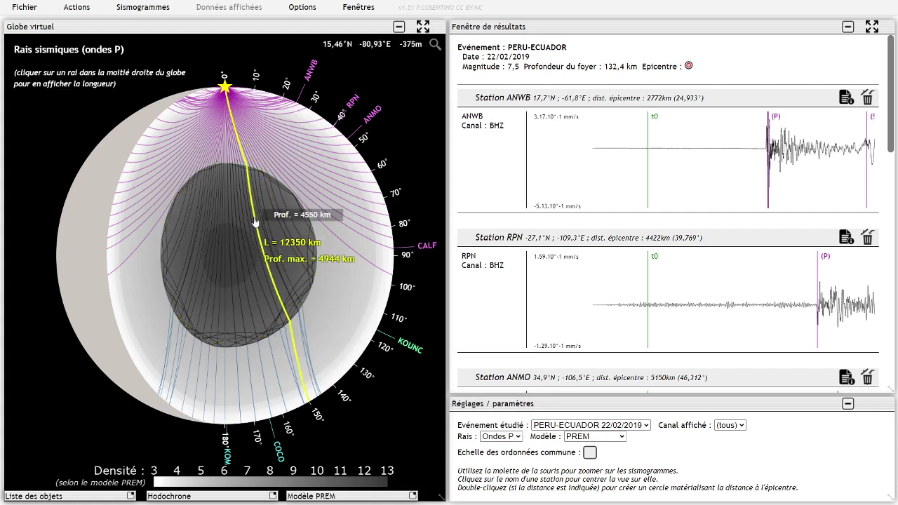
Show the length and maximum depth of progressively steeper P-wave rays that pass through the inner core.
click(252, 225)
click(244, 230)
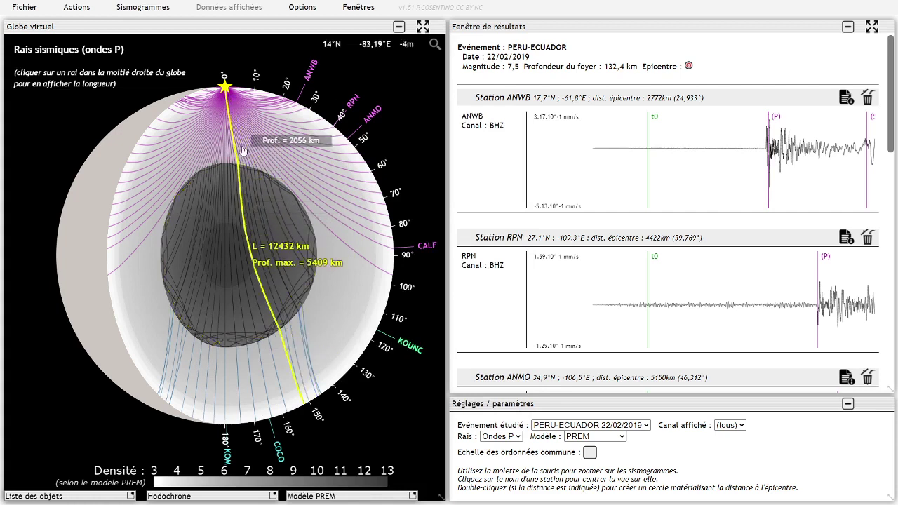
click(240, 239)
click(243, 241)
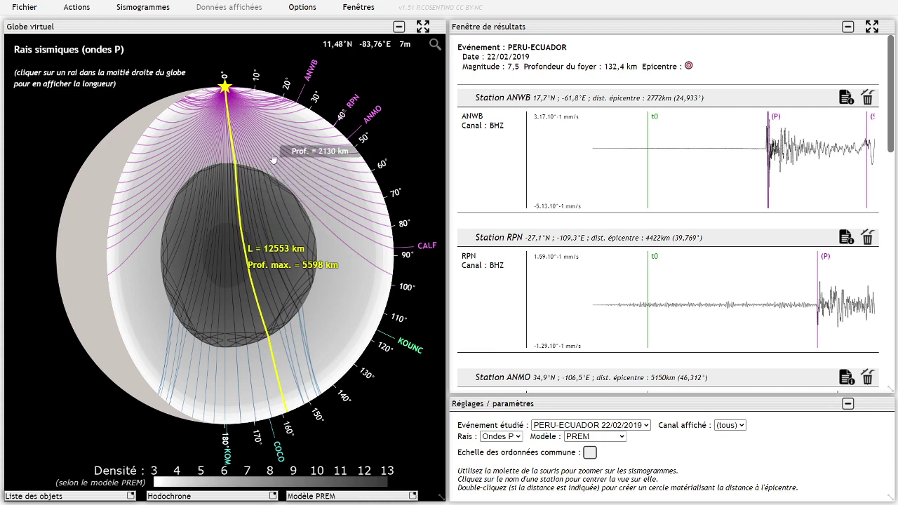
click(243, 266)
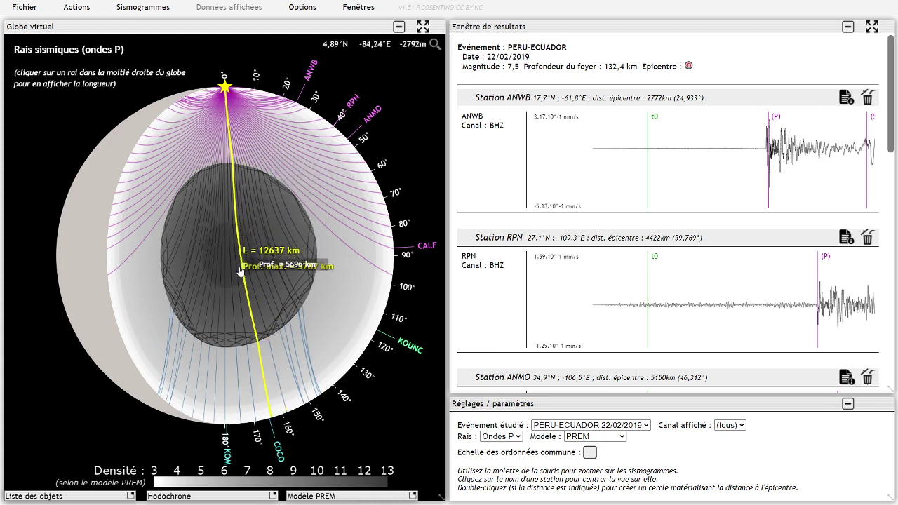
click(236, 272)
click(232, 276)
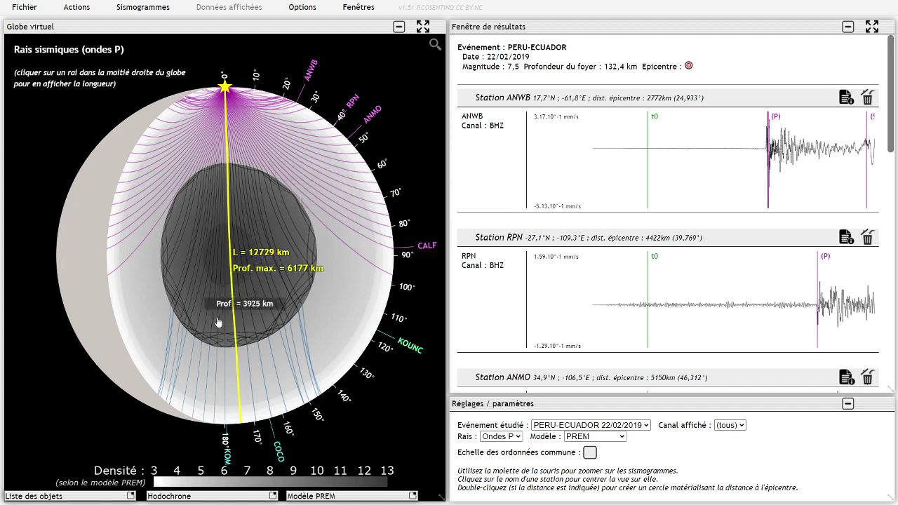
Highlight the P-wave ray that crosses the outer core and emerges between 140° and 150°.
click(222, 329)
click(257, 271)
click(266, 208)
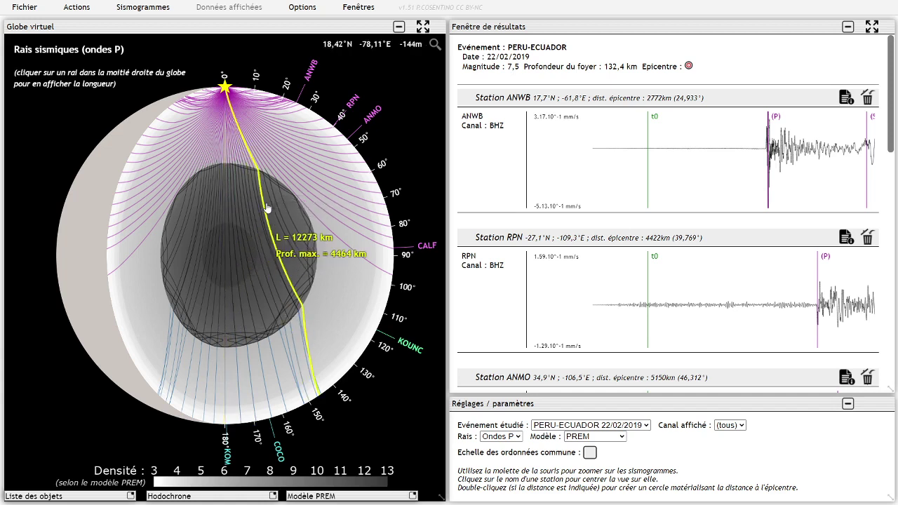